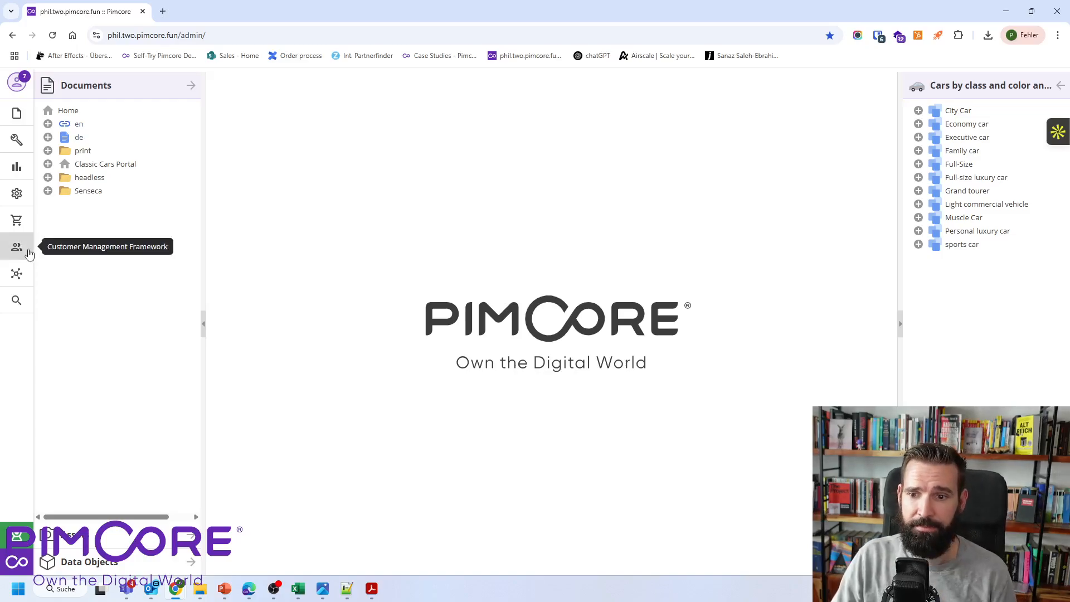
# Open the pim-demo user account from the user administration and collapse the sidebar with the cars tree.
pyautogui.moveTo(17, 184)
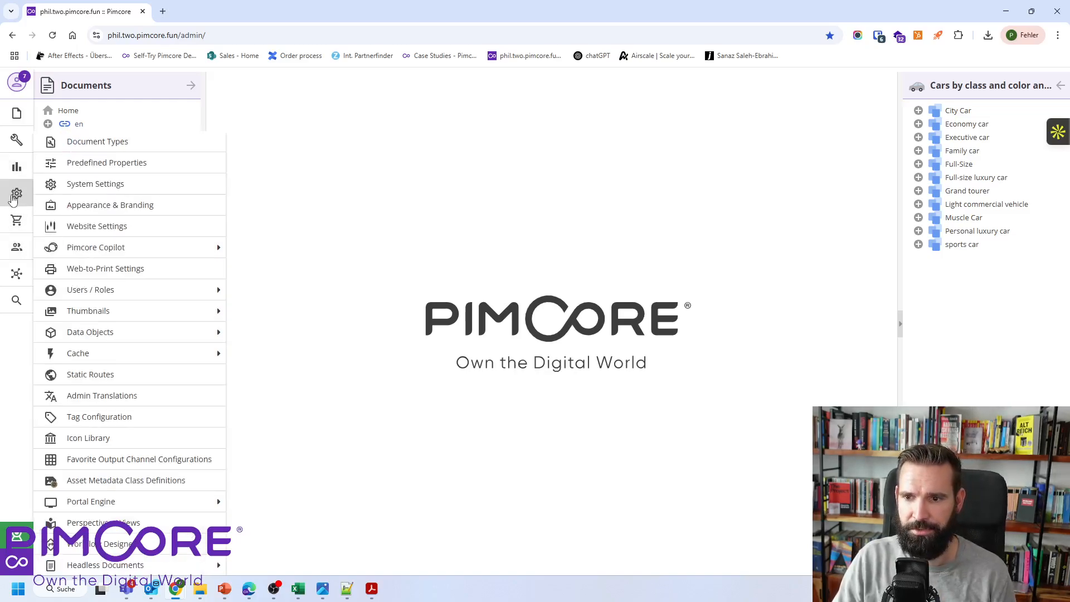
pyautogui.moveTo(124, 289)
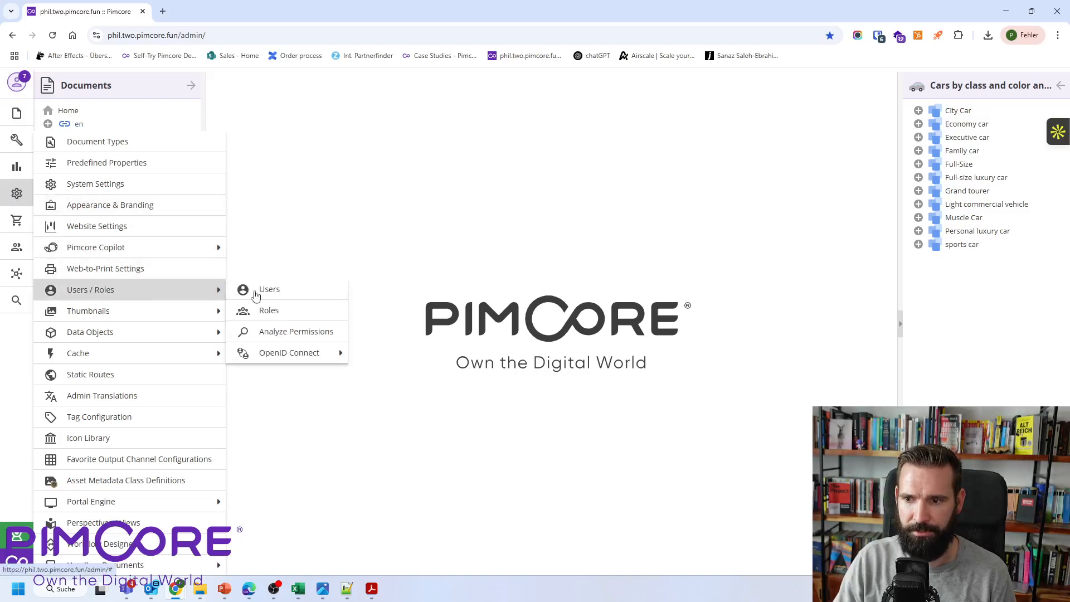
pyautogui.click(293, 292)
pyautogui.moveTo(308, 272); pyautogui.dragTo(381, 292)
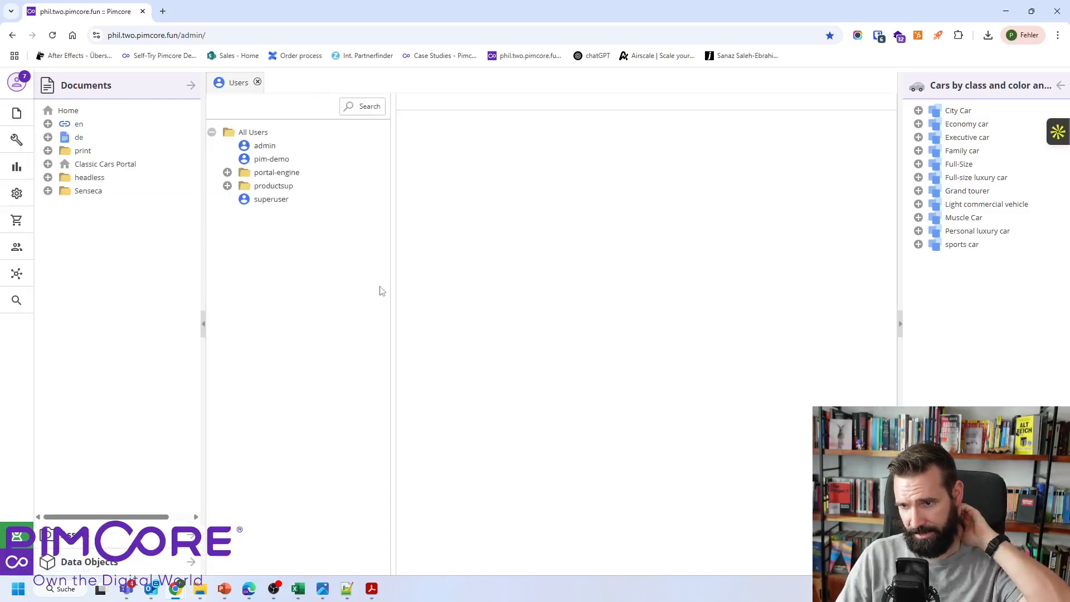
pyautogui.click(271, 160)
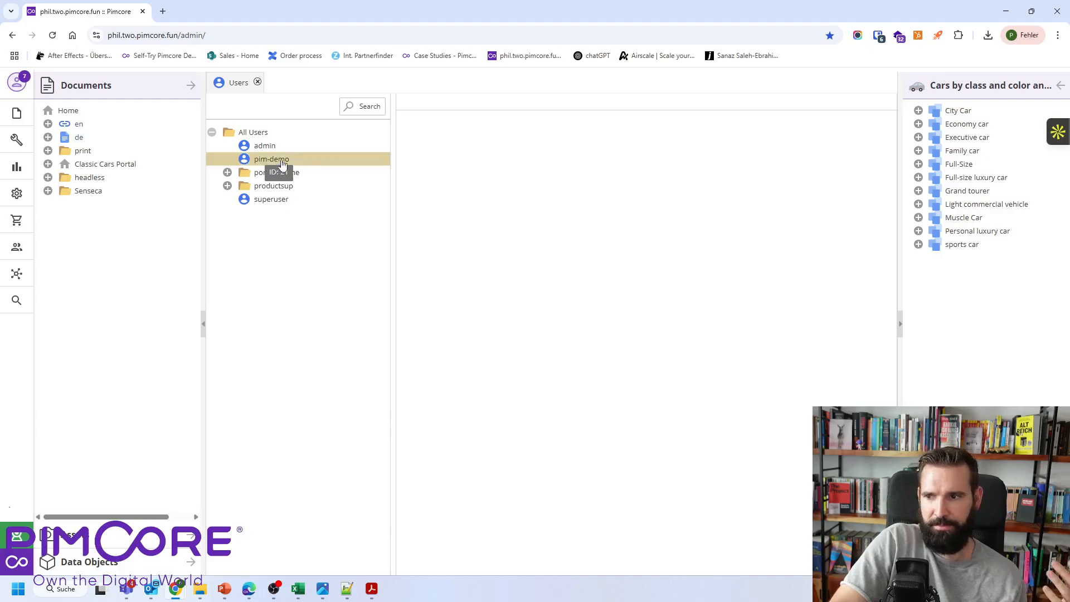
pyautogui.click(902, 326)
# Examine the pim-demo user's general settings, from login and authentication to roles and selectable perspectives.
pyautogui.scroll(-2, 577, 264)
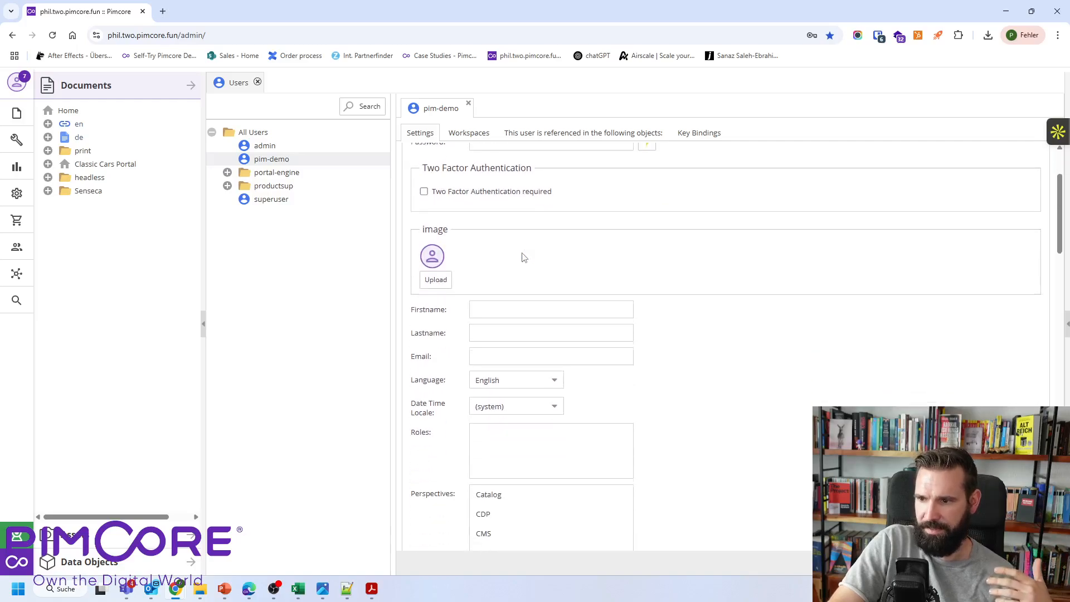
pyautogui.scroll(2, 574, 304)
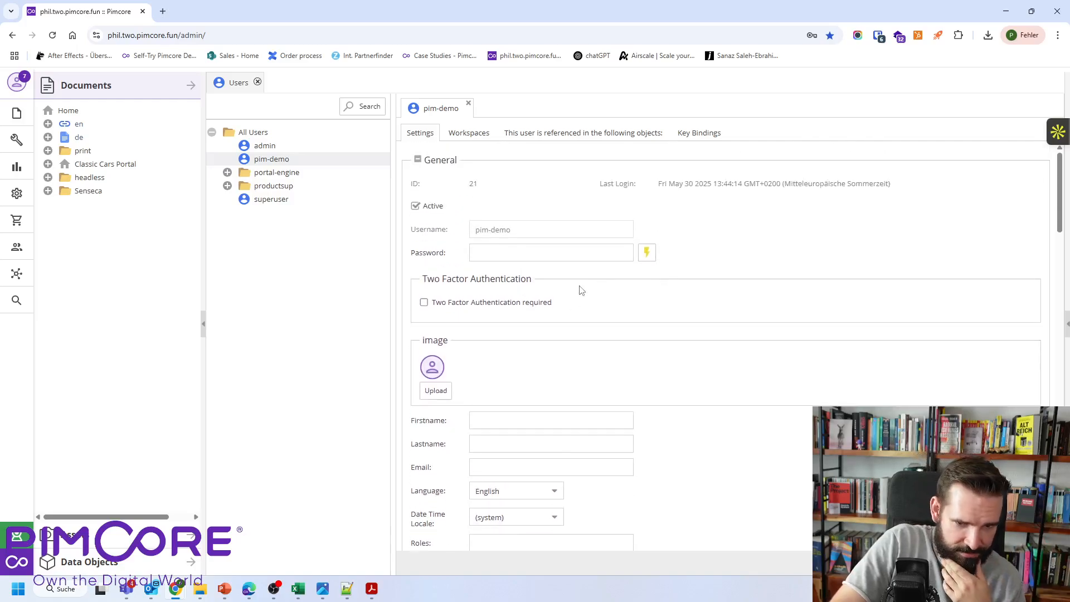
pyautogui.scroll(-2, 750, 273)
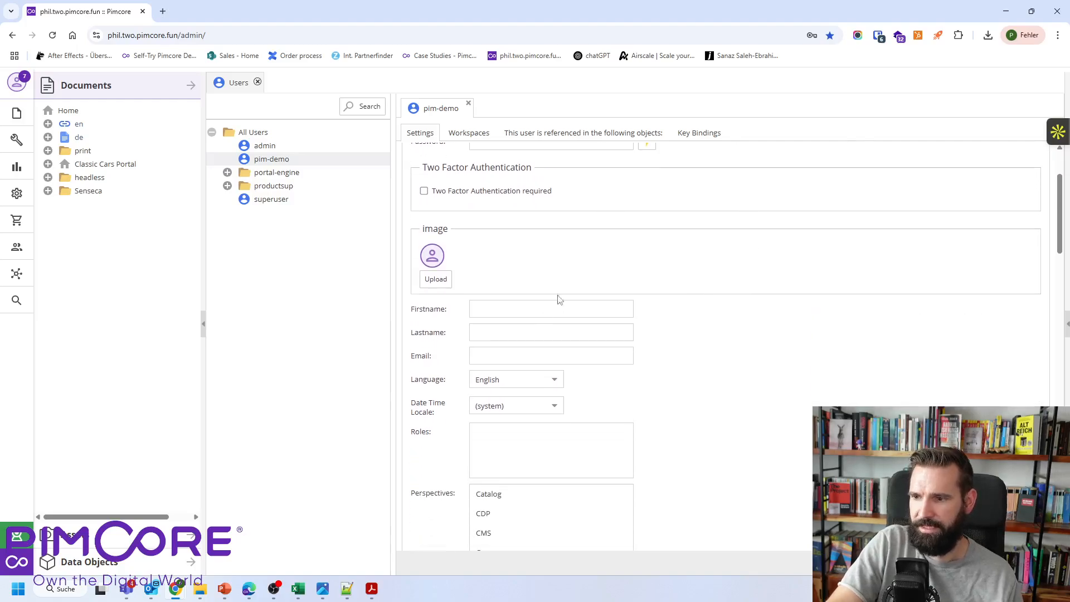
pyautogui.scroll(-2, 523, 303)
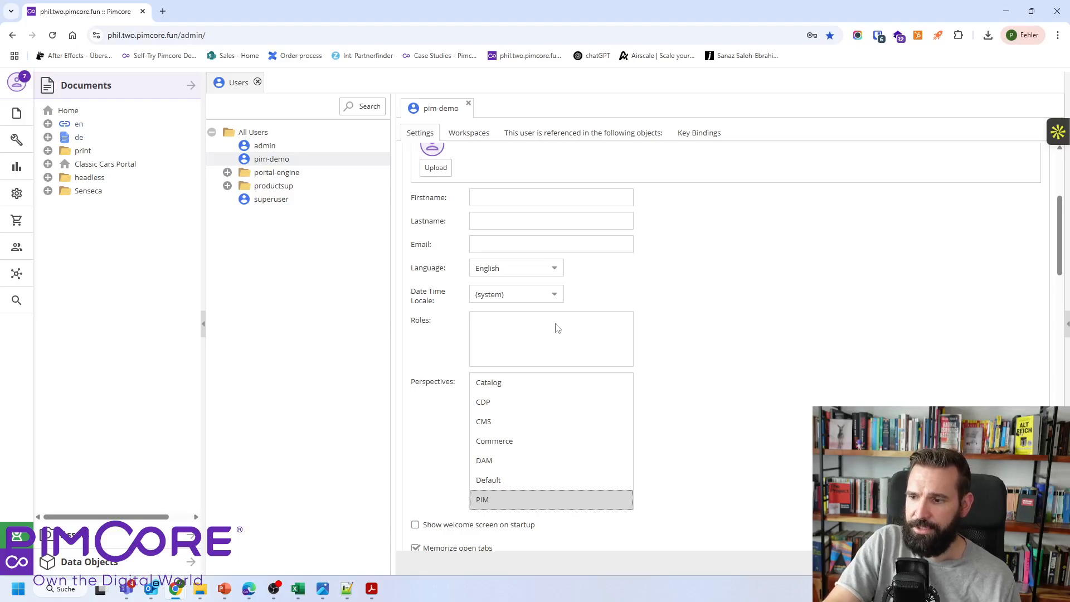
pyautogui.scroll(-2, 620, 352)
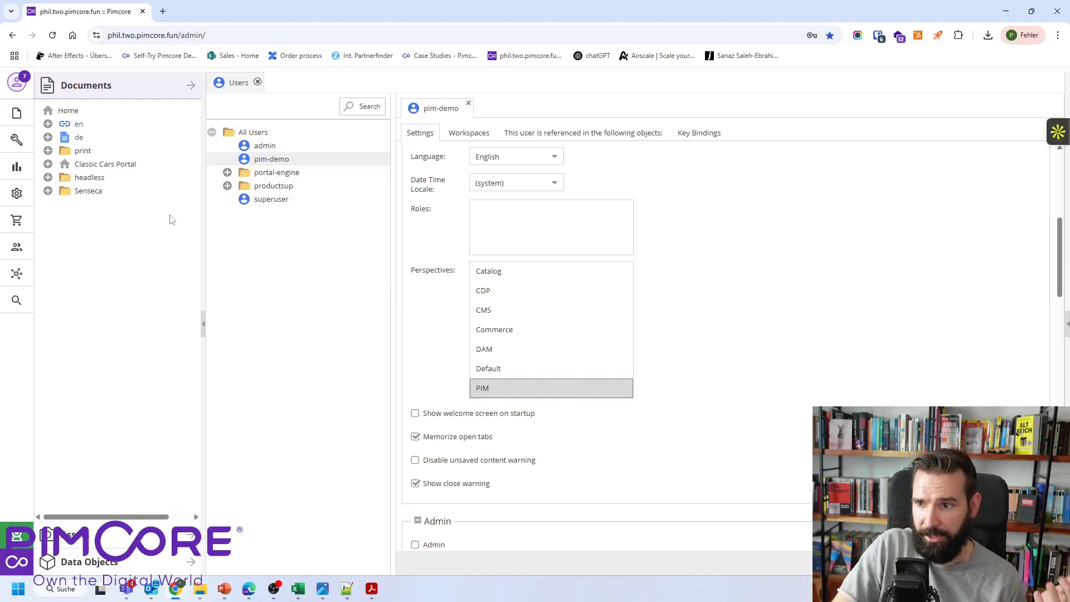
# Switch the admin interface to the PIM perspective.
pyautogui.click(17, 114)
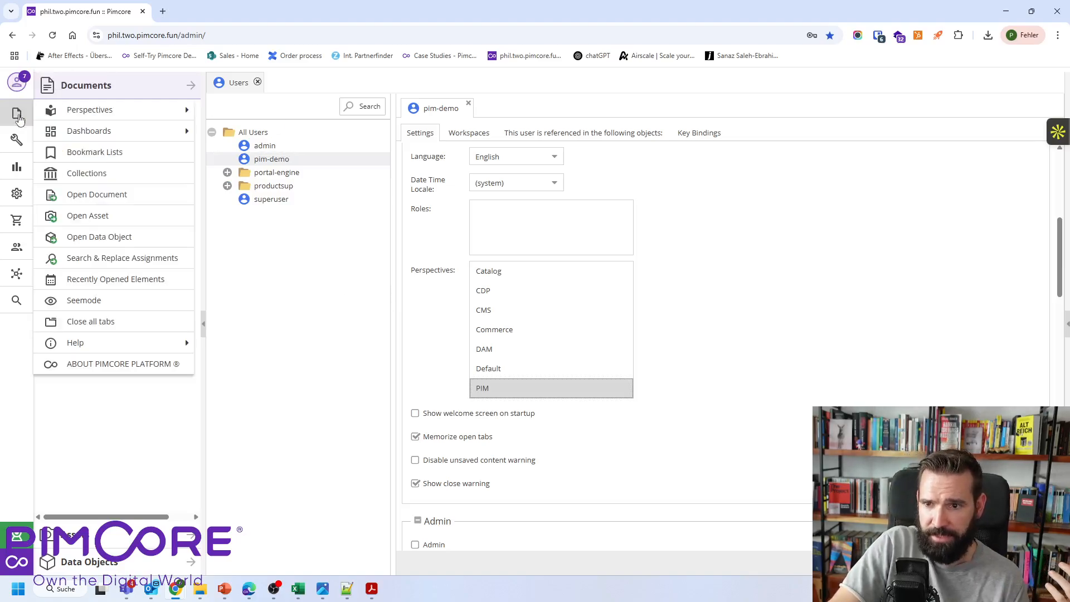
pyautogui.moveTo(123, 110)
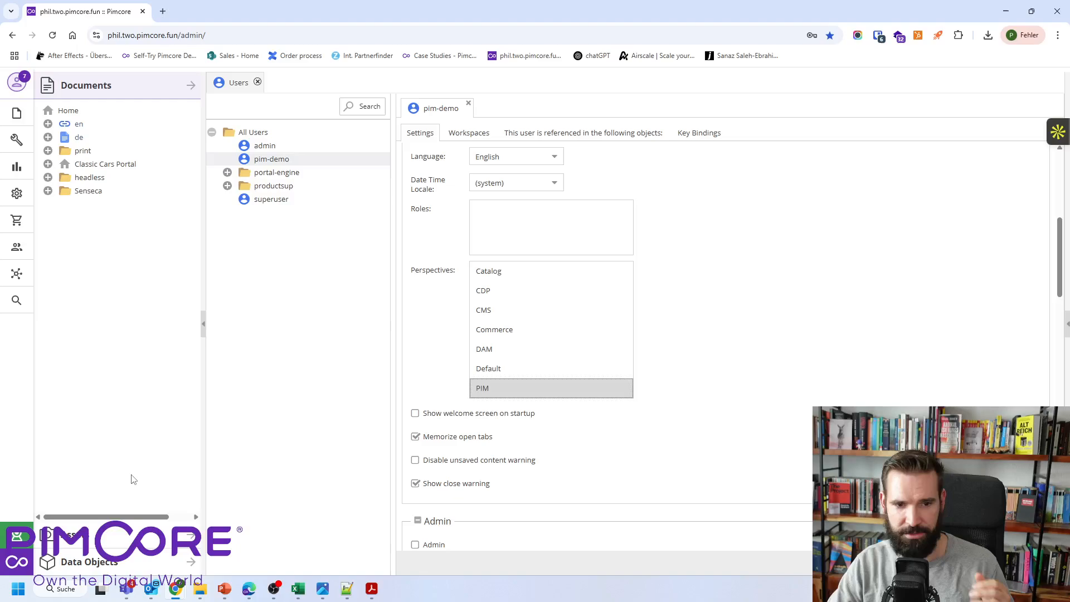
pyautogui.moveTo(18, 111)
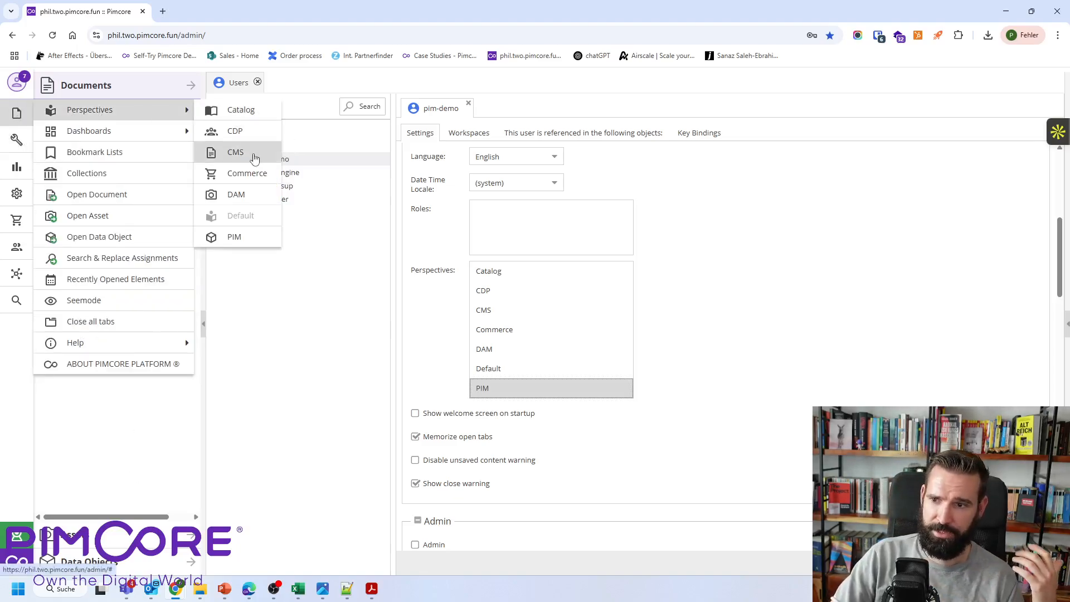
pyautogui.click(236, 238)
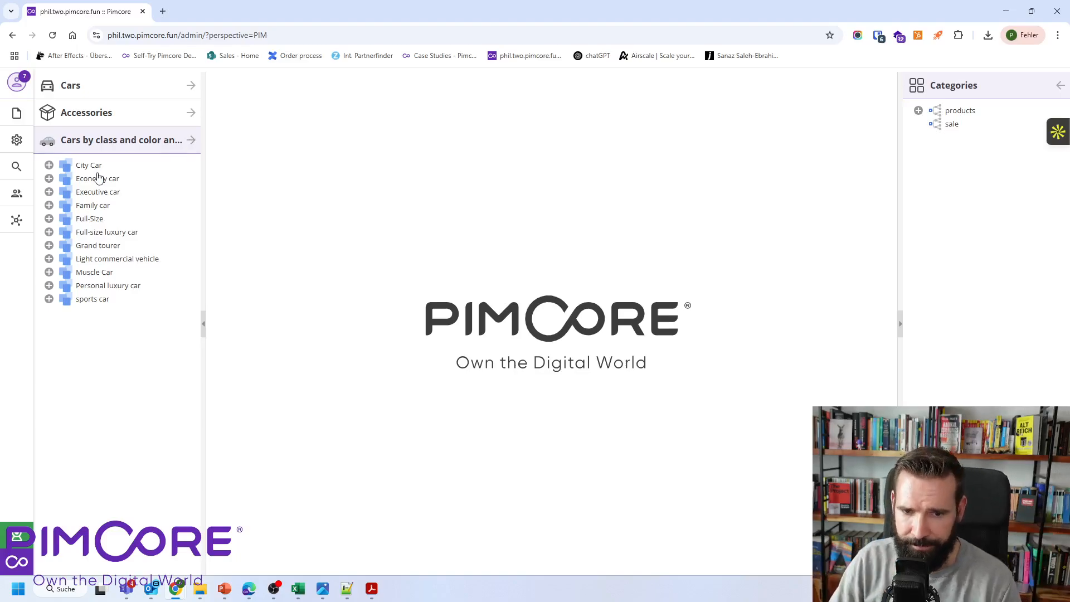
# Switch the admin interface to the Commerce perspective.
pyautogui.click(17, 114)
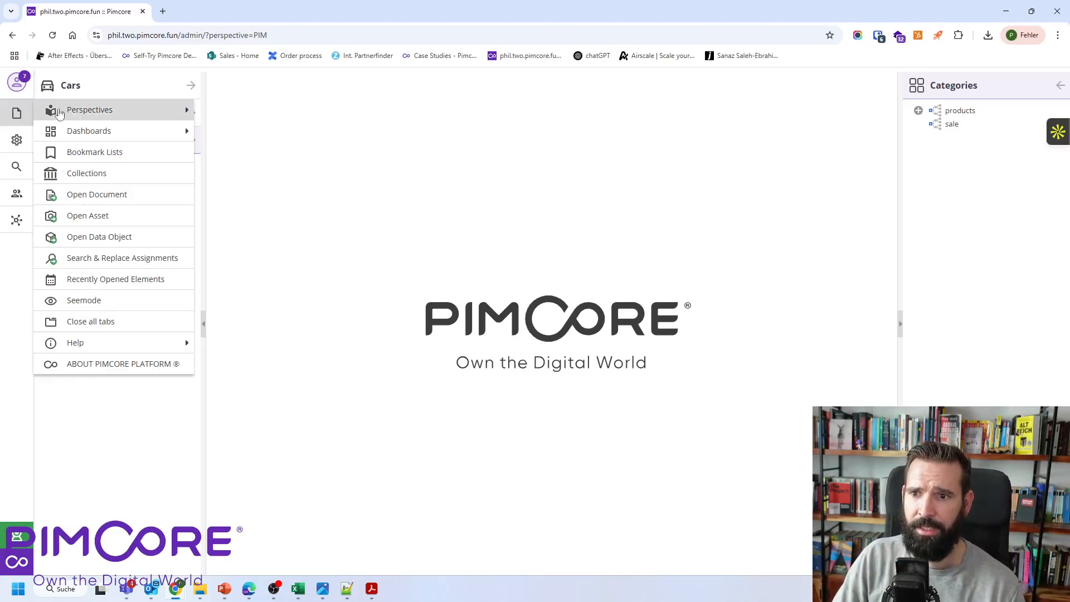
pyautogui.moveTo(184, 110)
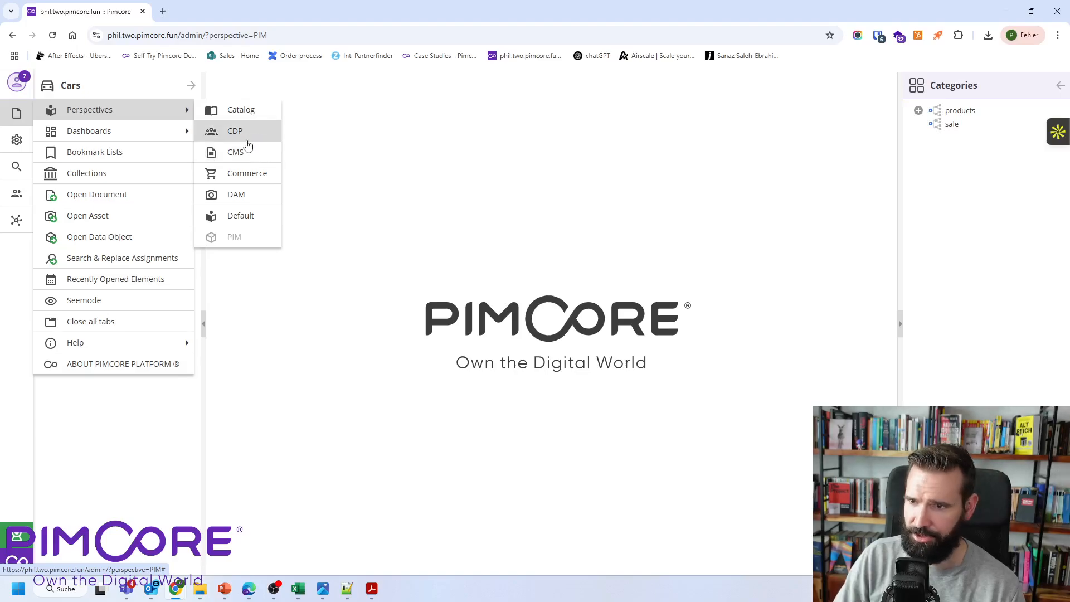
pyautogui.click(247, 173)
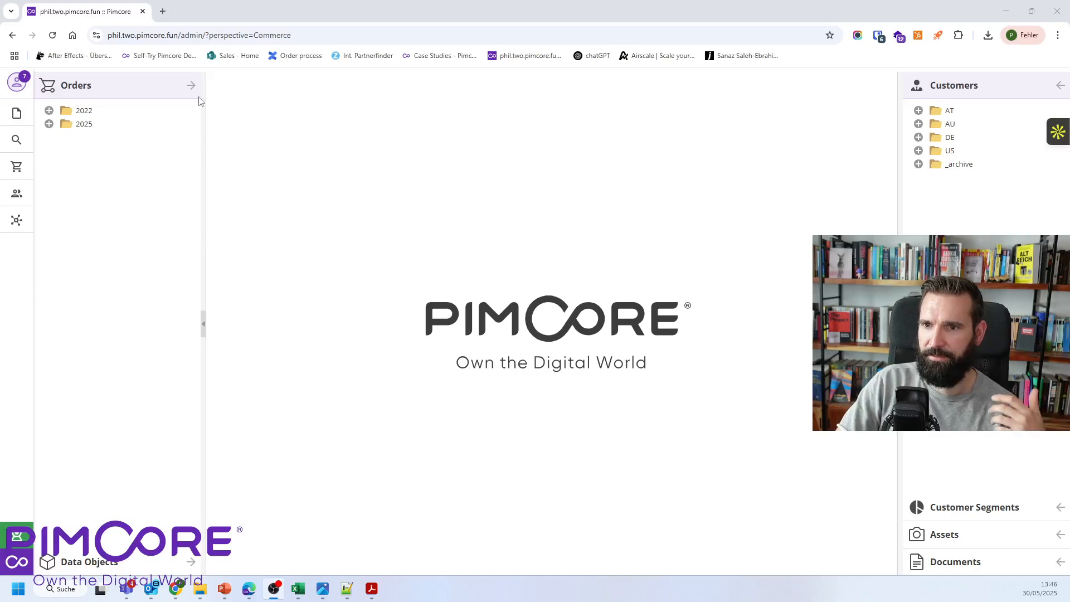
# Return the admin interface to the Default perspective.
pyautogui.moveTo(17, 114)
pyautogui.moveTo(90, 109)
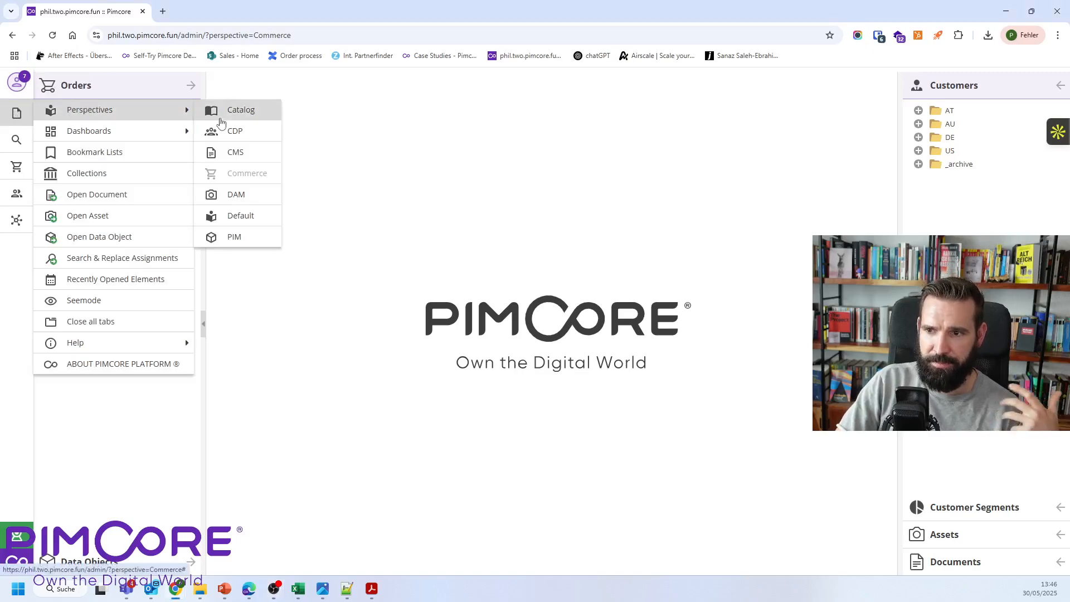
pyautogui.click(245, 221)
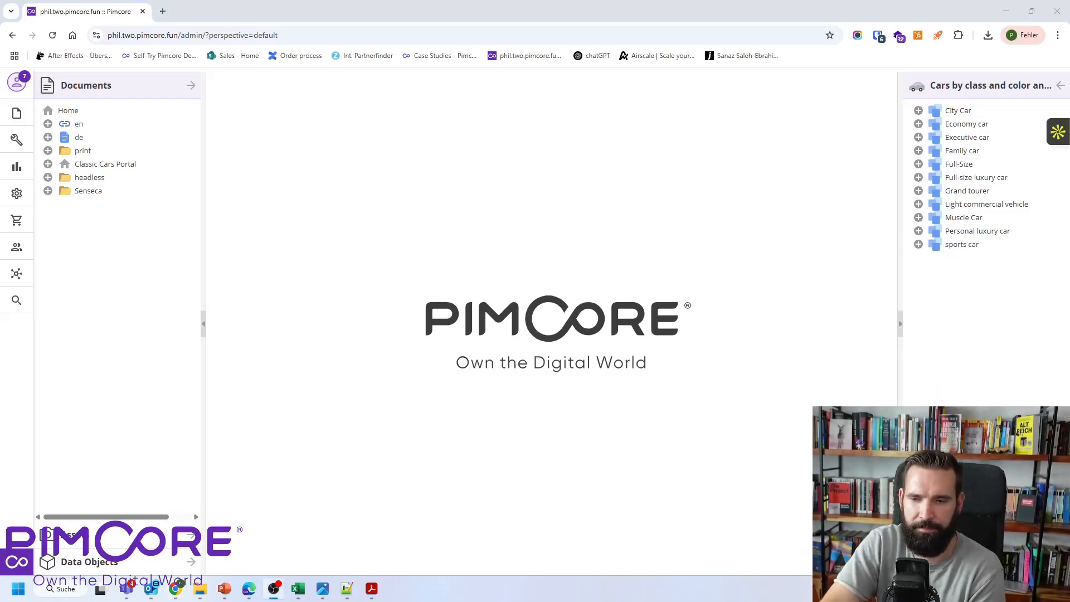
# Reopen the pim-demo user from the user administration and examine its perspective assignments and admin options.
pyautogui.click(17, 193)
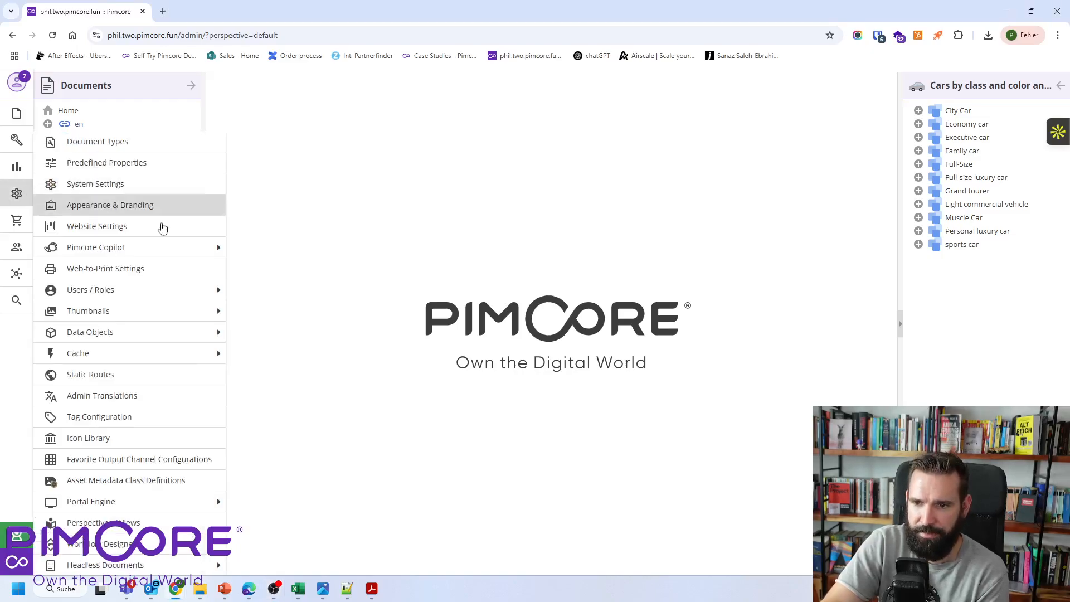
pyautogui.moveTo(143, 294)
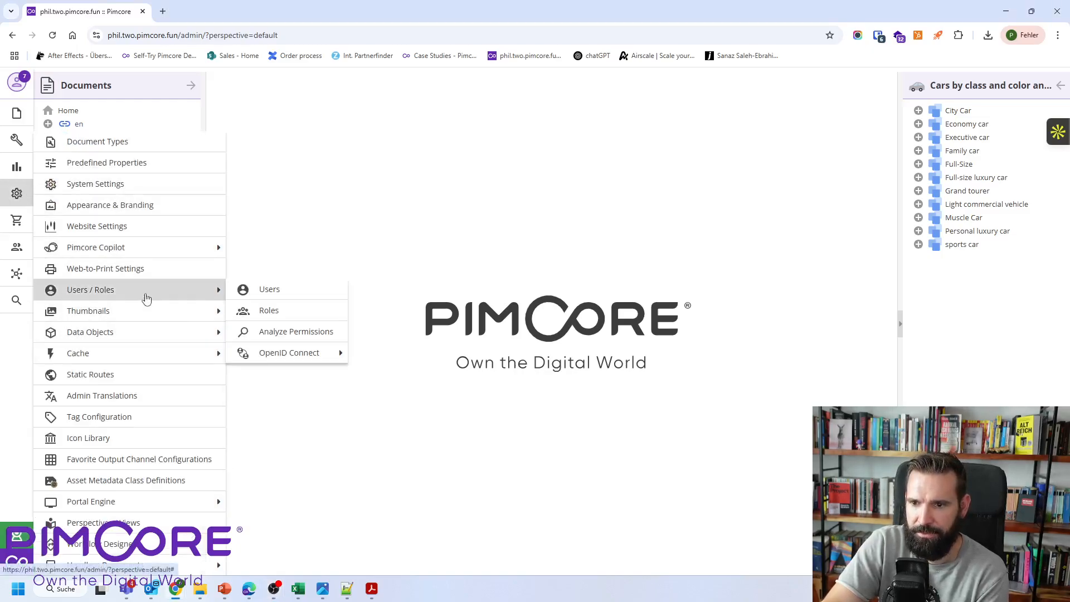
pyautogui.click(281, 300)
pyautogui.click(269, 161)
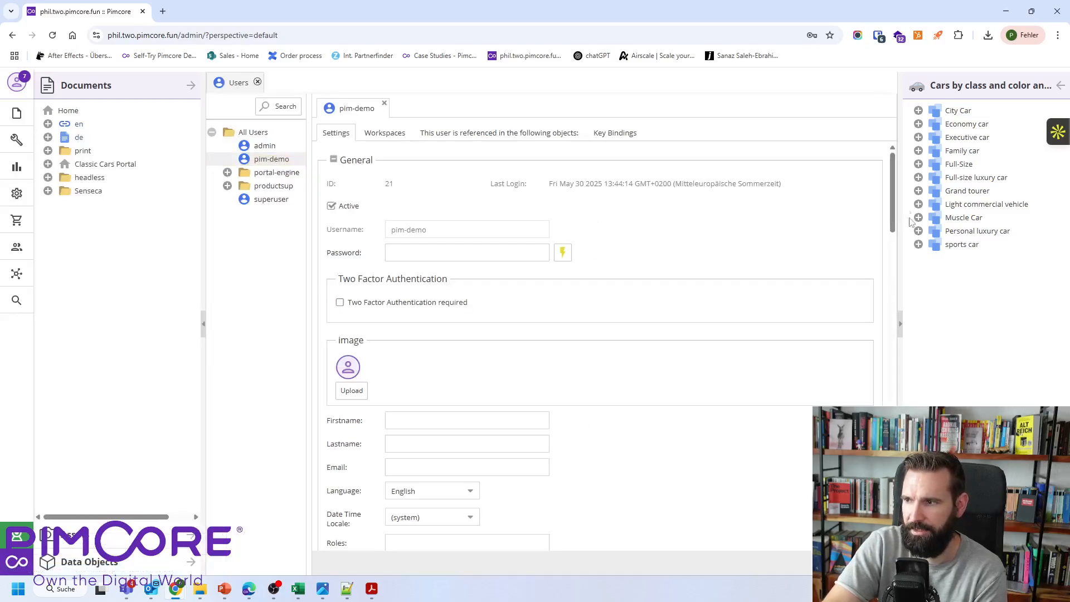
pyautogui.scroll(-7, 896, 165)
pyautogui.scroll(-3, 706, 304)
pyautogui.scroll(3, 678, 322)
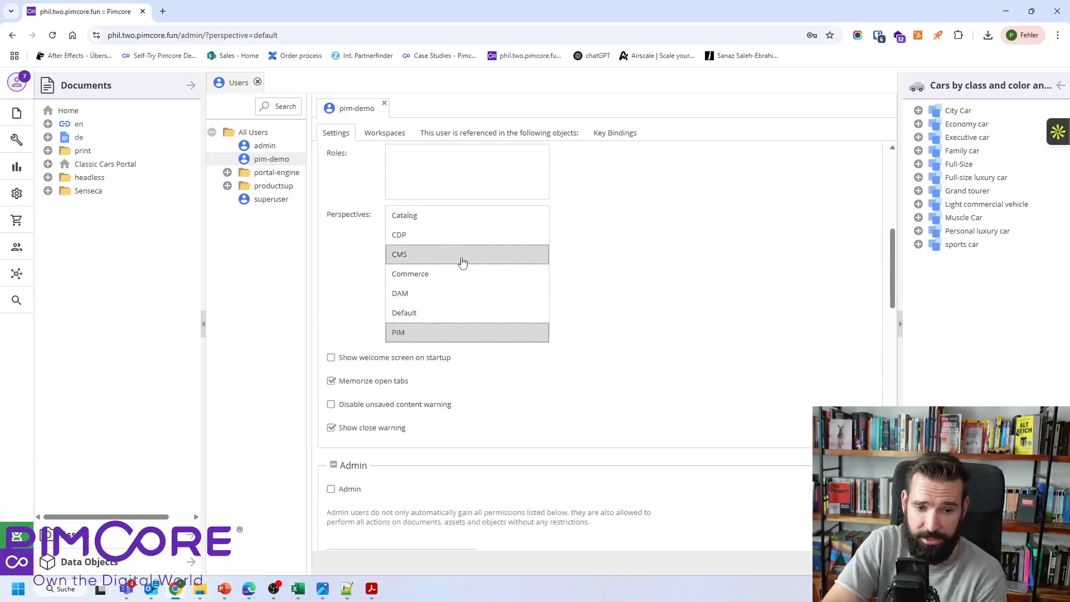
pyautogui.scroll(-2, 446, 287)
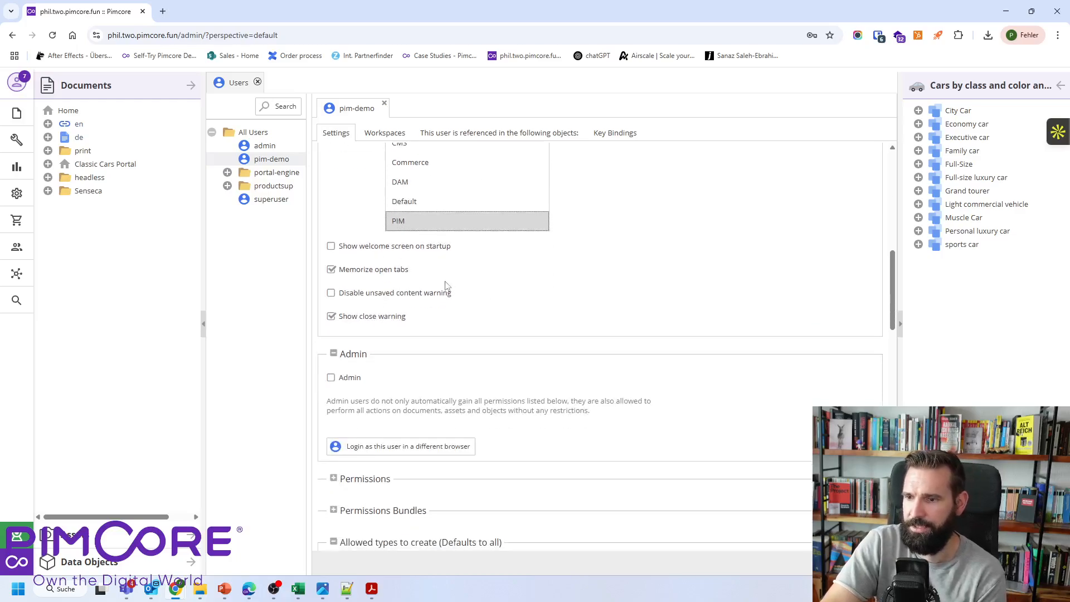
pyautogui.scroll(-2, 563, 318)
pyautogui.scroll(3, 529, 301)
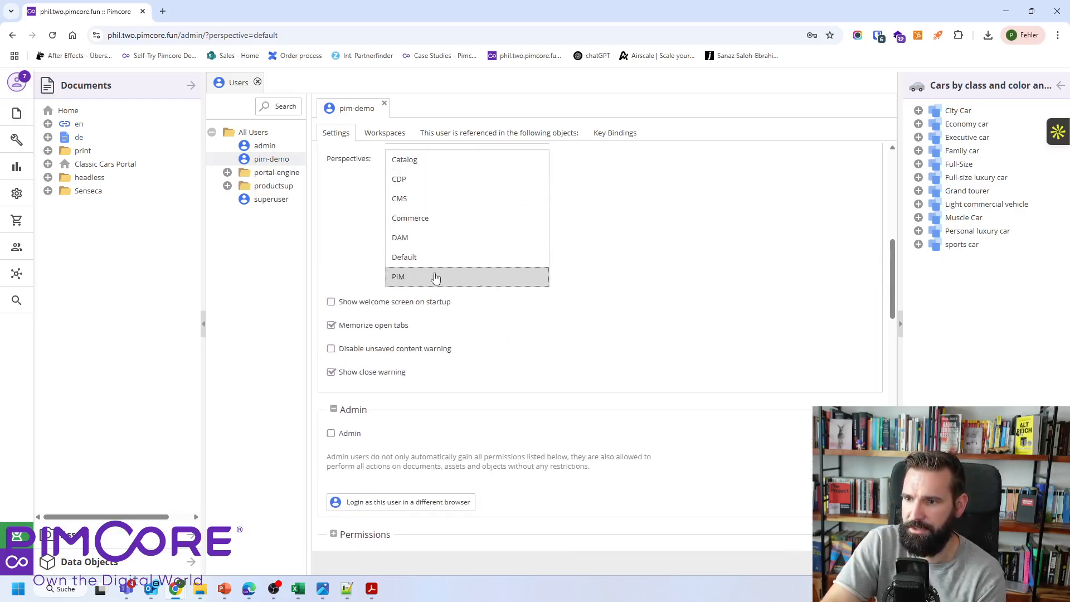
# Expand the pim-demo user's Permissions section, collapse the cars tree sidebar and review the full permission list.
pyautogui.scroll(-2, 862, 275)
pyautogui.scroll(-3, 690, 259)
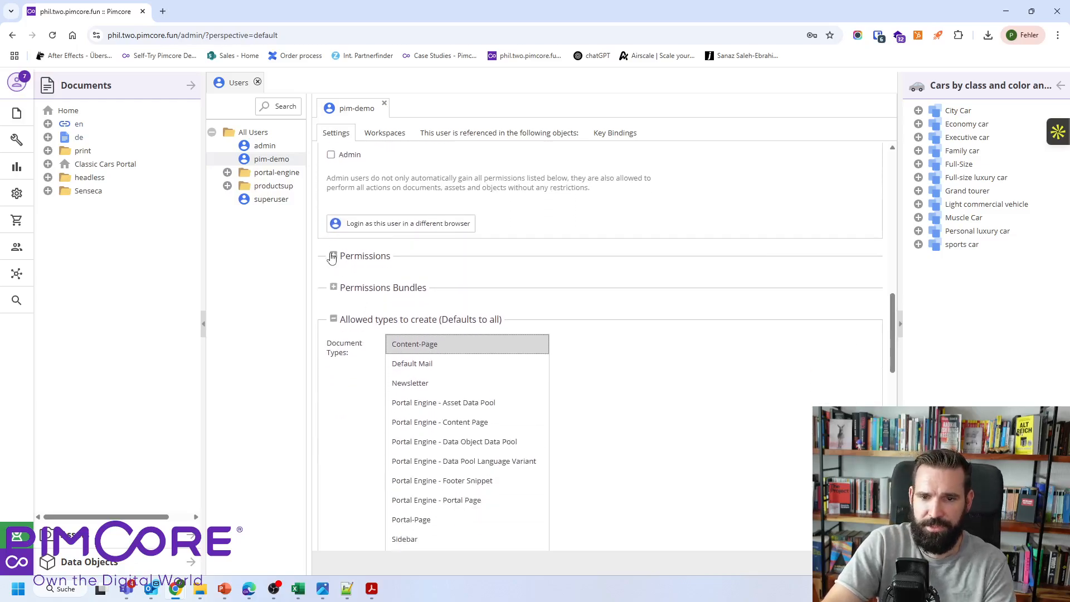
pyautogui.click(332, 256)
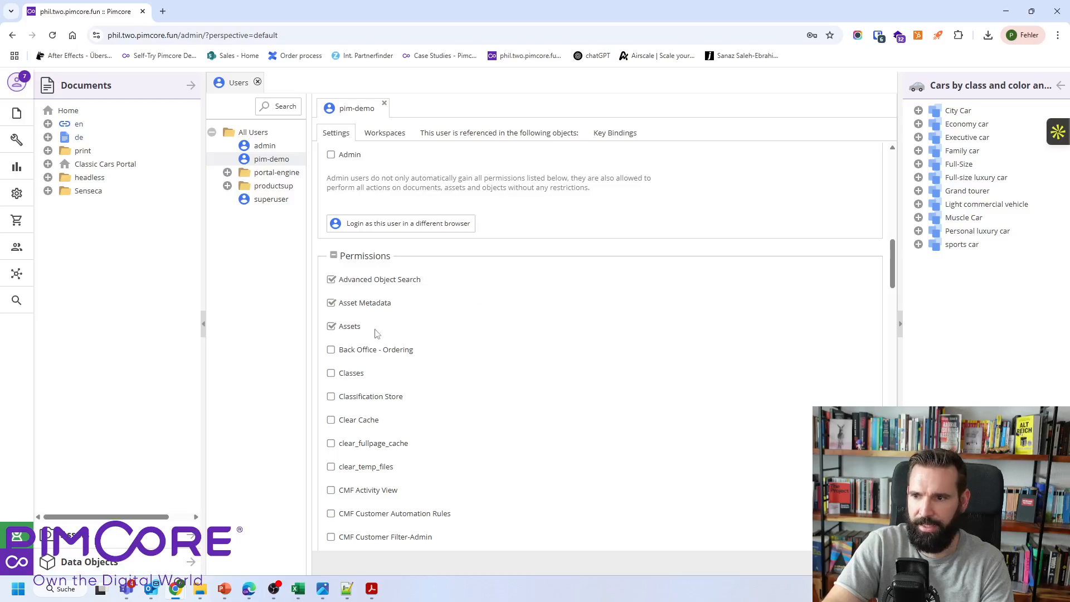
pyautogui.click(900, 324)
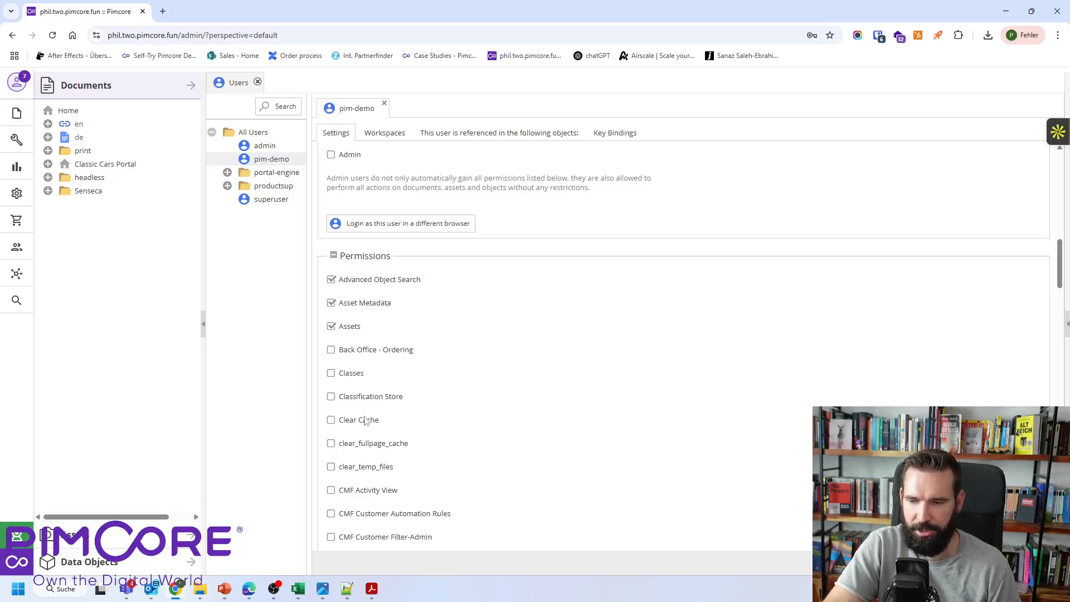
pyautogui.scroll(-2, 459, 426)
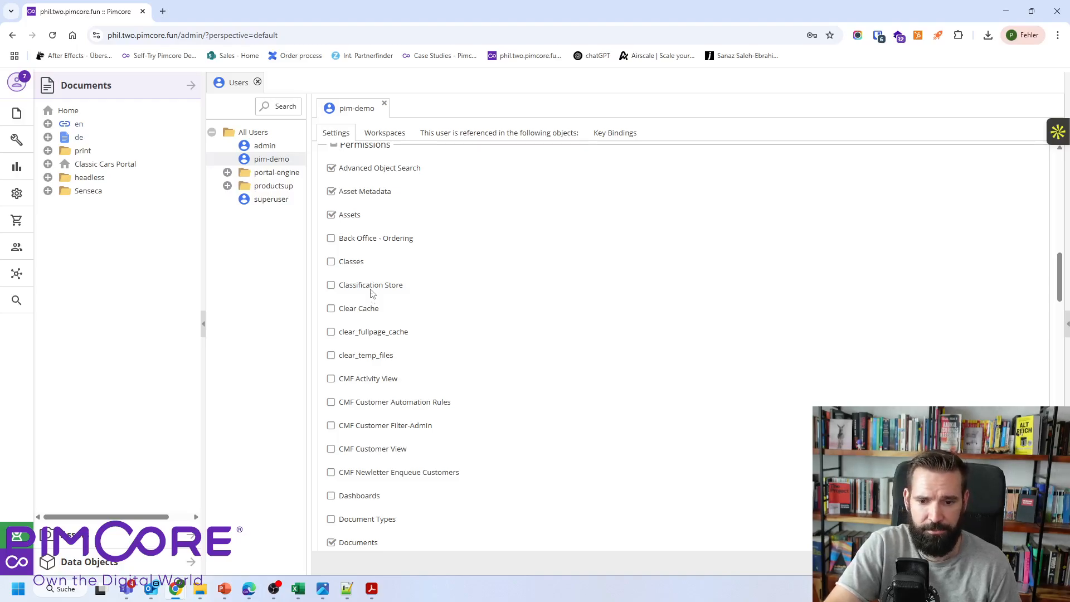
pyautogui.scroll(-5, 371, 294)
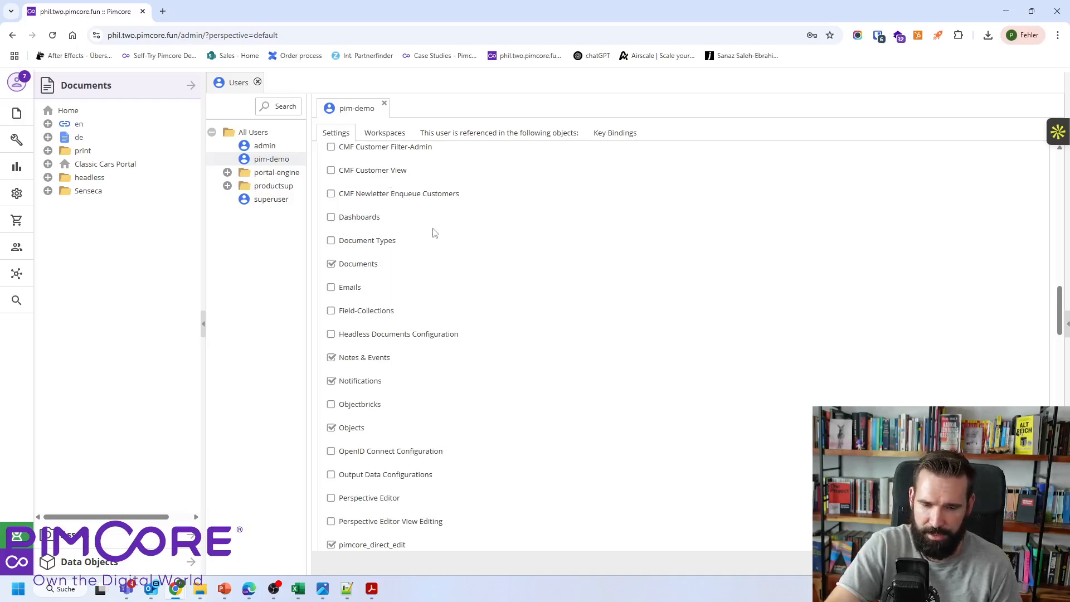
pyautogui.scroll(-2, 498, 351)
pyautogui.scroll(-10, 423, 324)
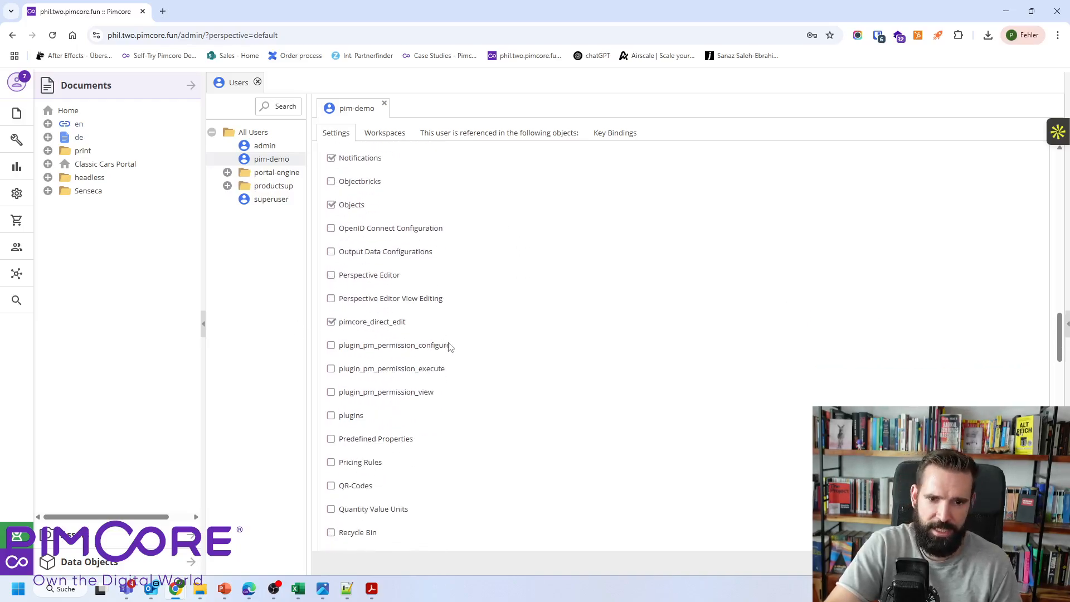
pyautogui.scroll(3, 375, 304)
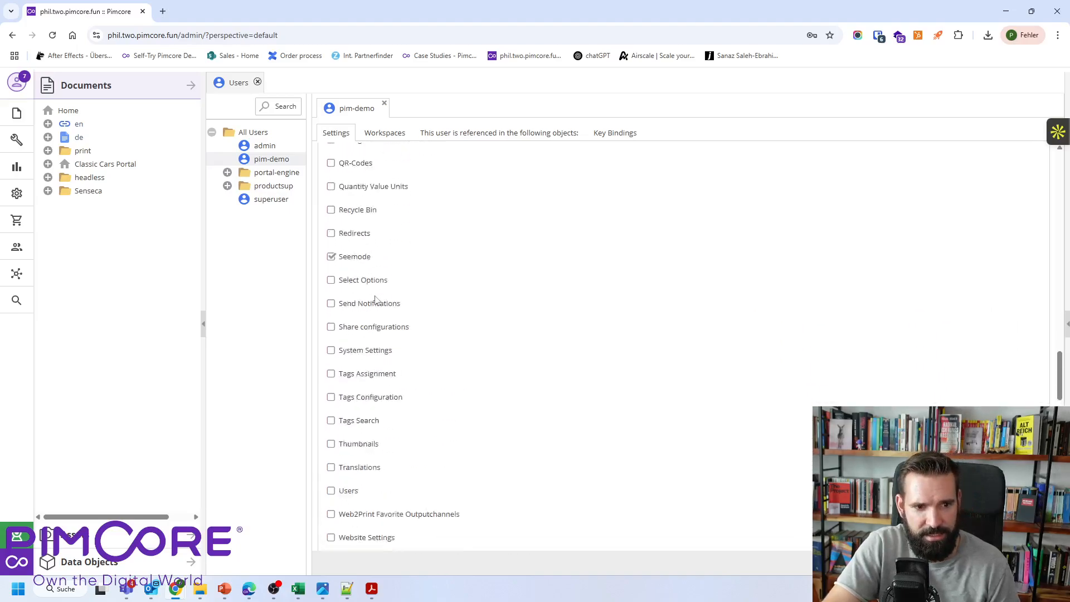
pyautogui.scroll(-5, 376, 292)
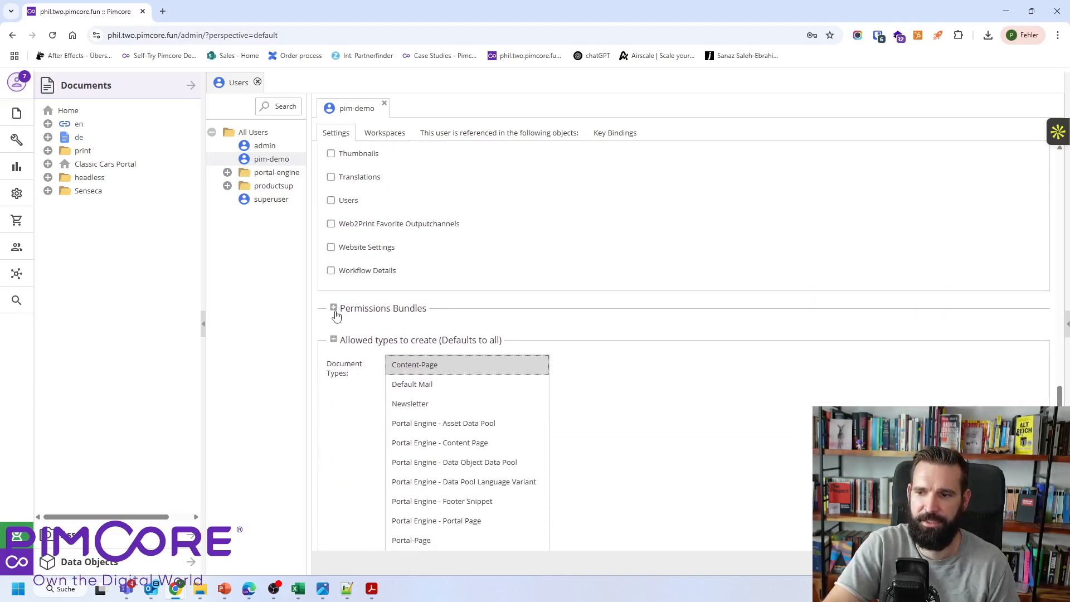
# Expand the pim-demo user's Permissions Bundles section and review the bundle-specific permissions.
pyautogui.click(333, 308)
pyautogui.scroll(-7, 370, 282)
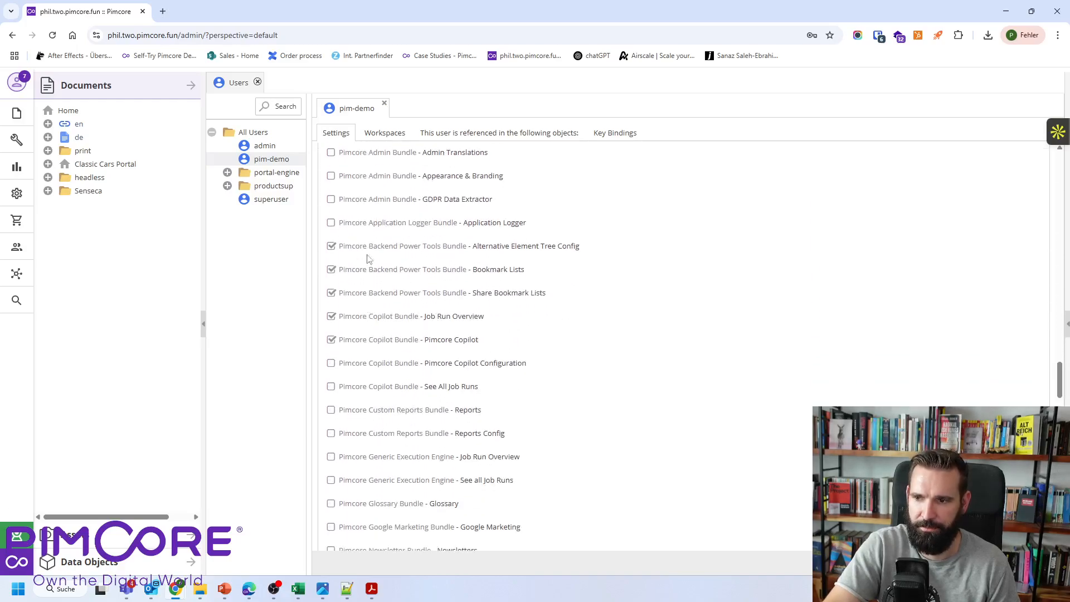
pyautogui.scroll(-5, 367, 258)
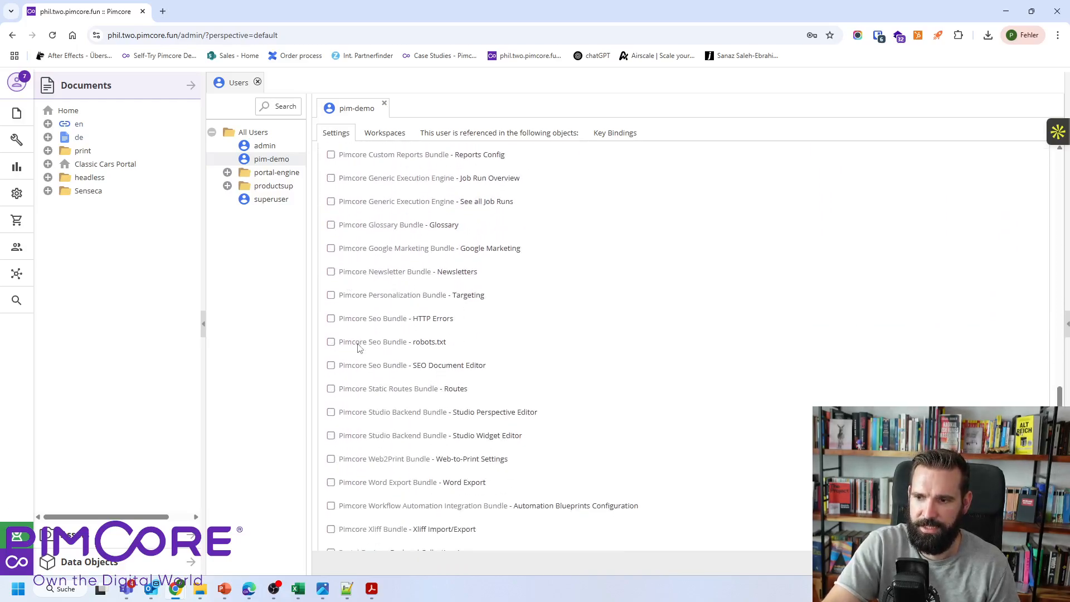
pyautogui.scroll(-6, 358, 348)
pyautogui.scroll(5, 366, 345)
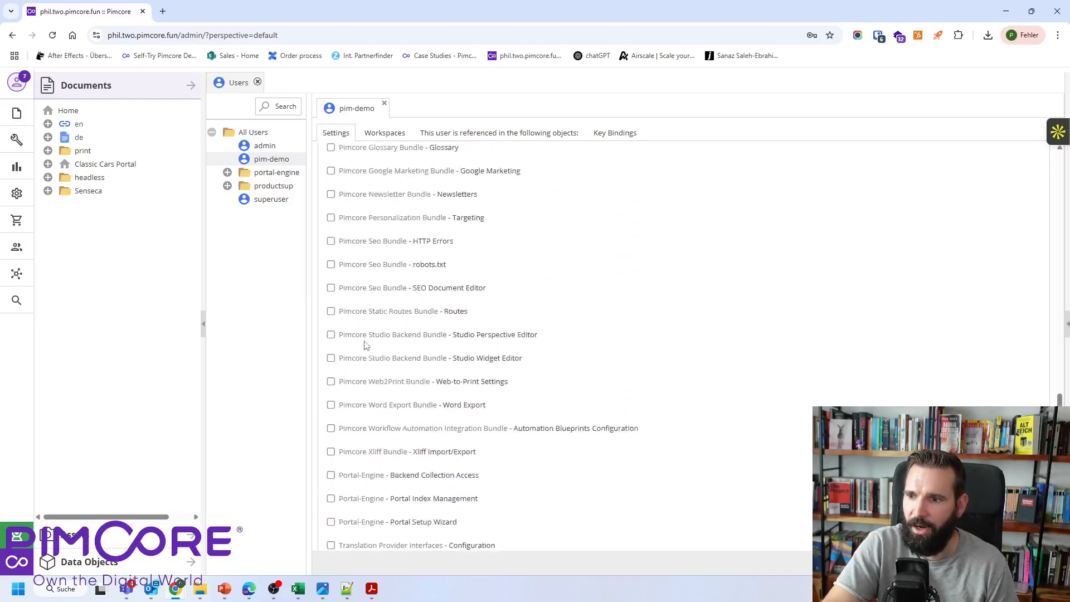
# Review the remaining bundle permissions of the pim-demo user down to the Workflow Designer entries.
pyautogui.scroll(2, 369, 368)
pyautogui.scroll(-4, 382, 369)
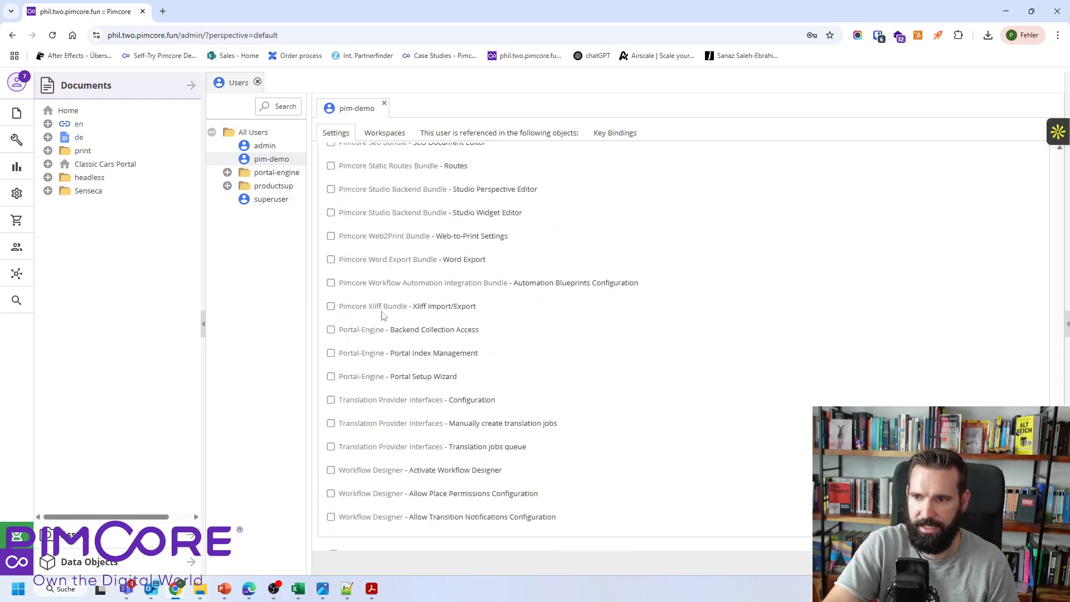
pyautogui.scroll(-3, 383, 316)
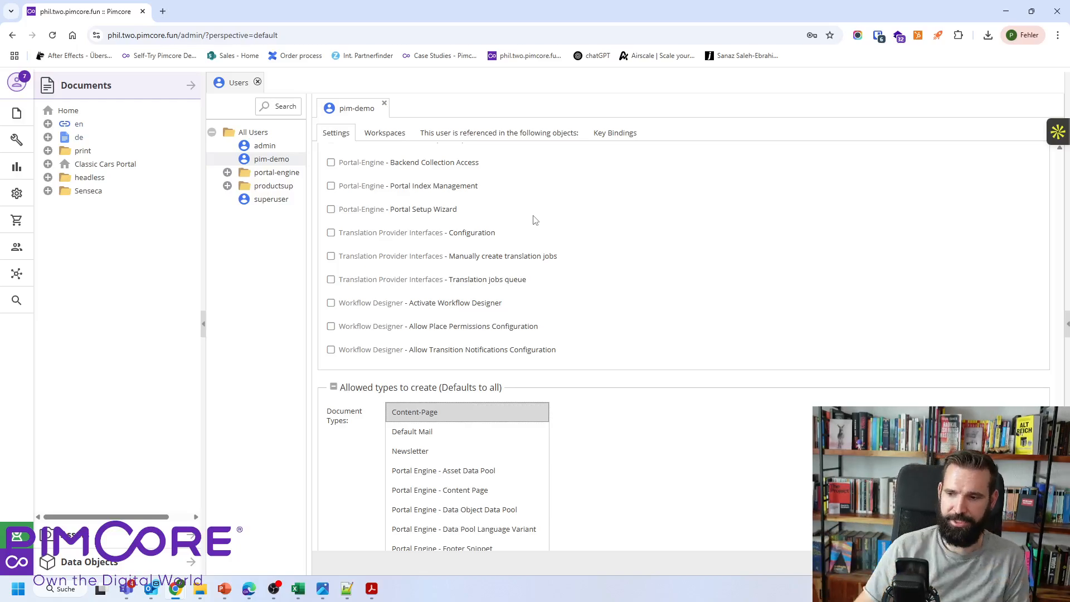
# Examine the document types and classes the pim-demo user is allowed to create.
pyautogui.scroll(-1, 895, 260)
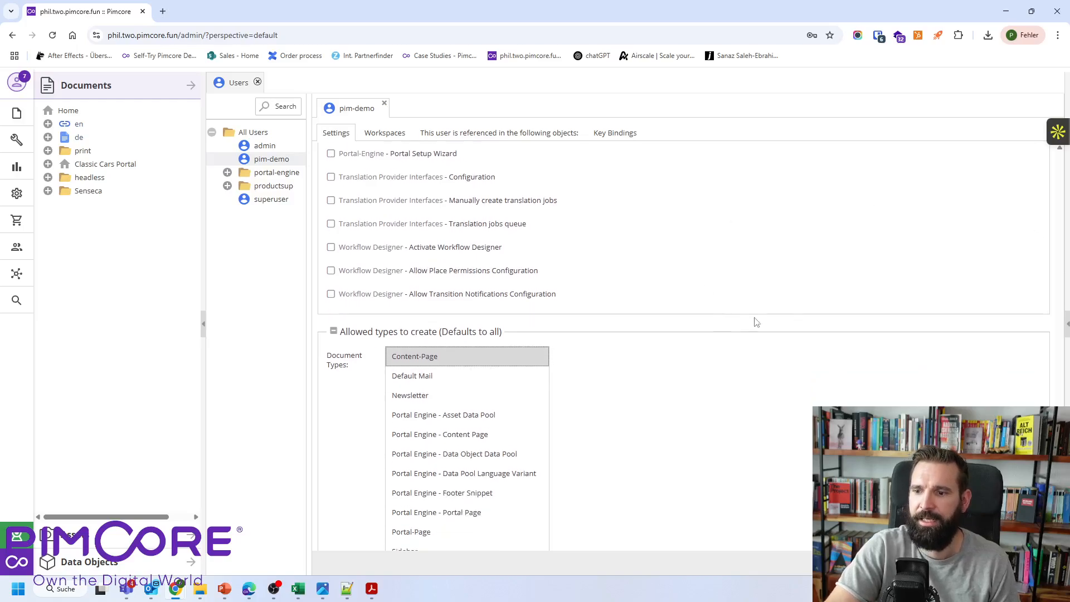
pyautogui.scroll(-1, 785, 374)
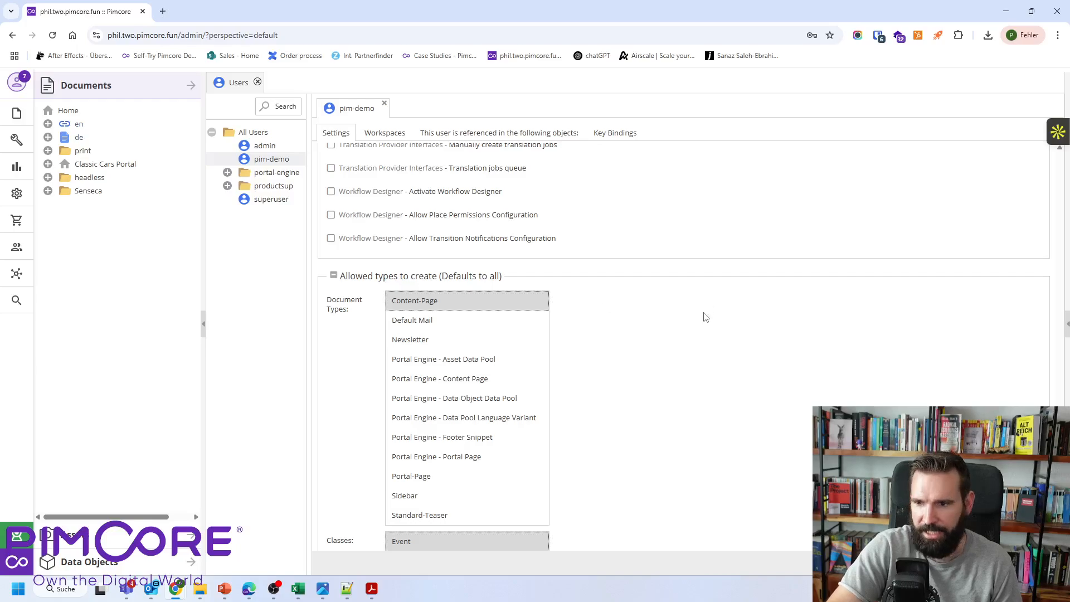
pyautogui.scroll(-1, 776, 353)
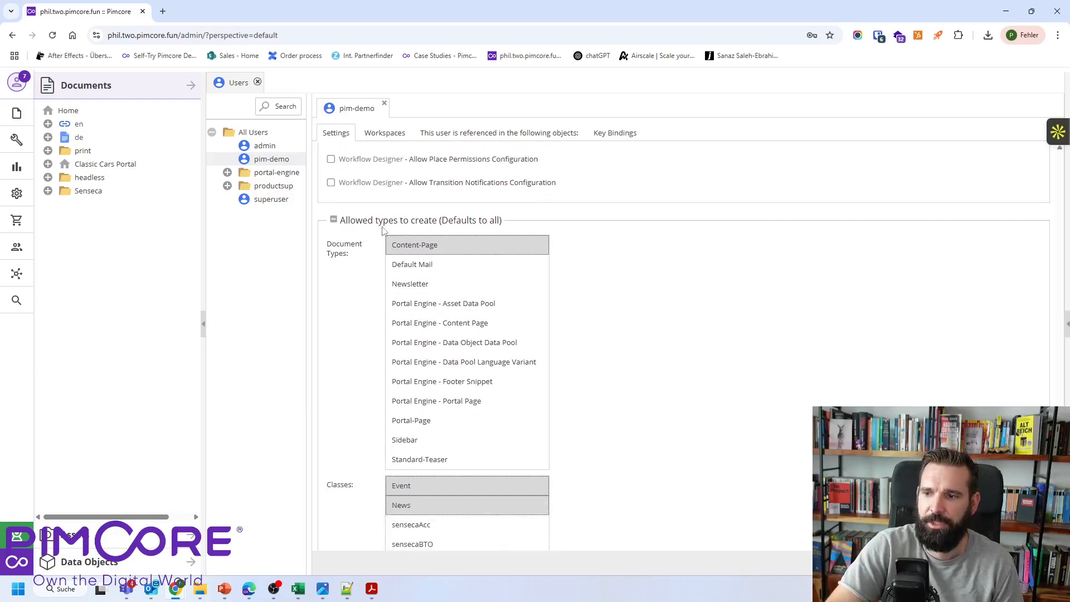
pyautogui.click(428, 264)
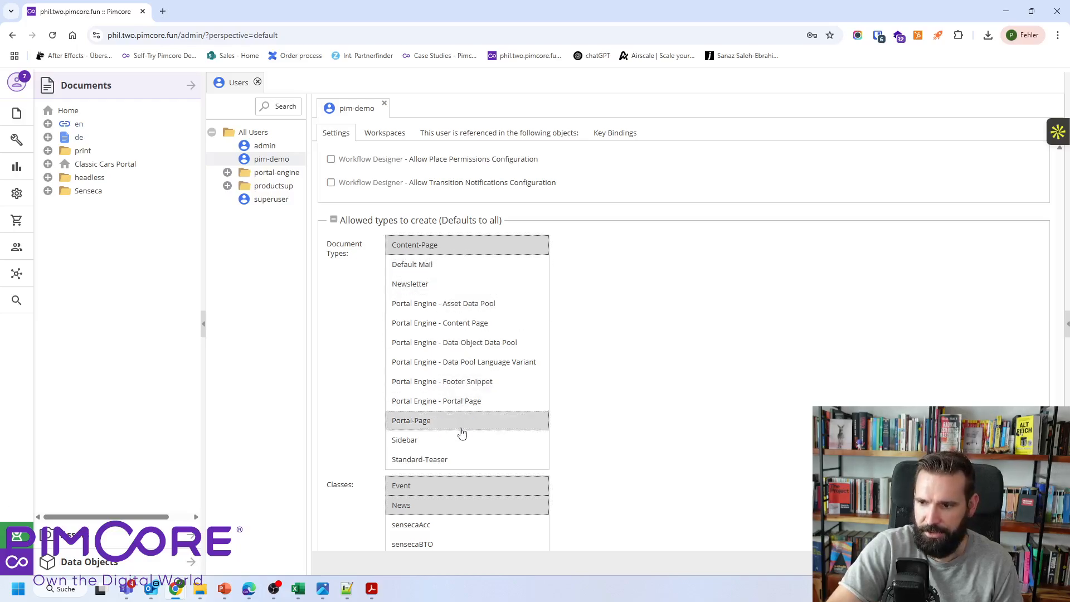
pyautogui.scroll(-1, 485, 282)
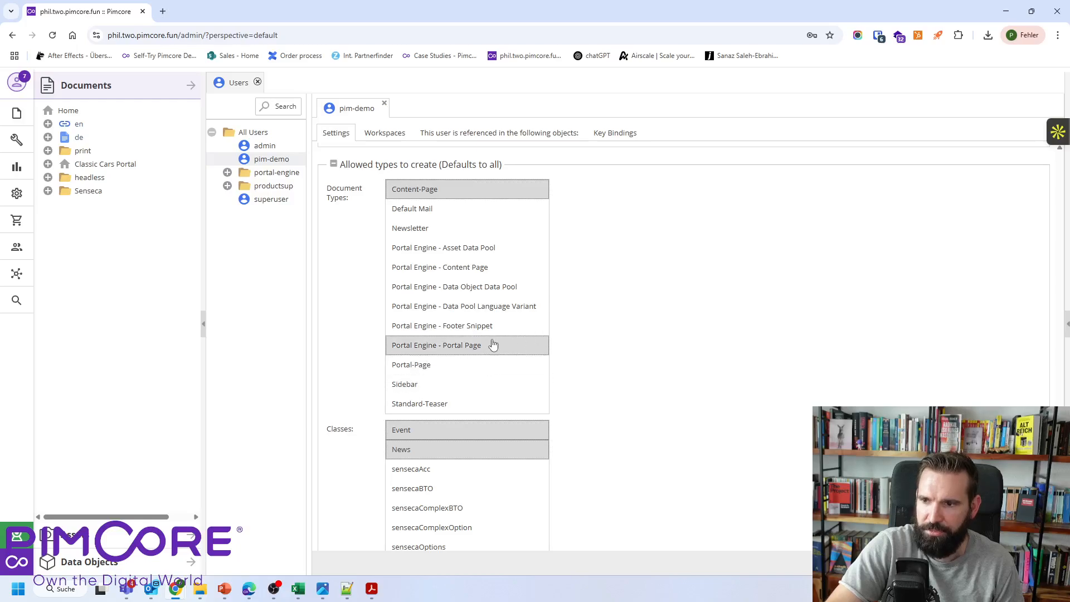
pyautogui.scroll(-2, 501, 368)
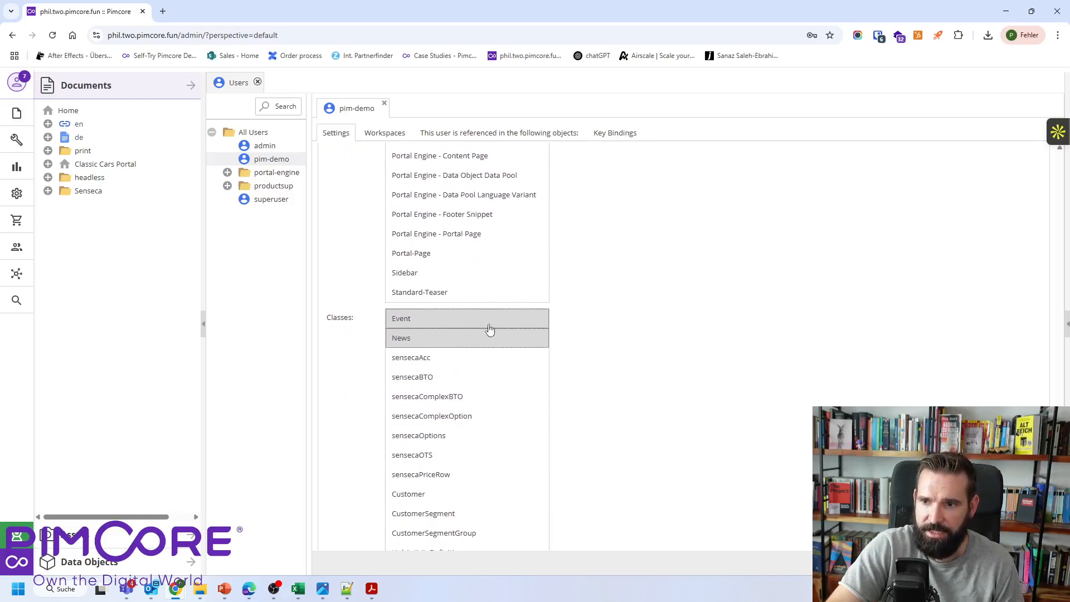
pyautogui.scroll(2, 501, 341)
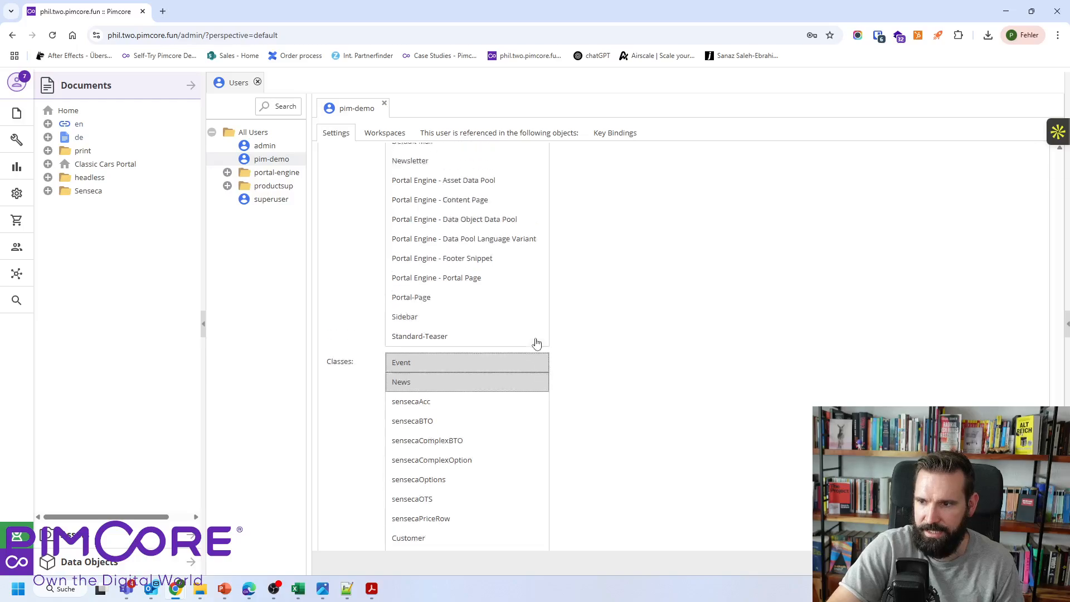
pyautogui.scroll(-2, 484, 357)
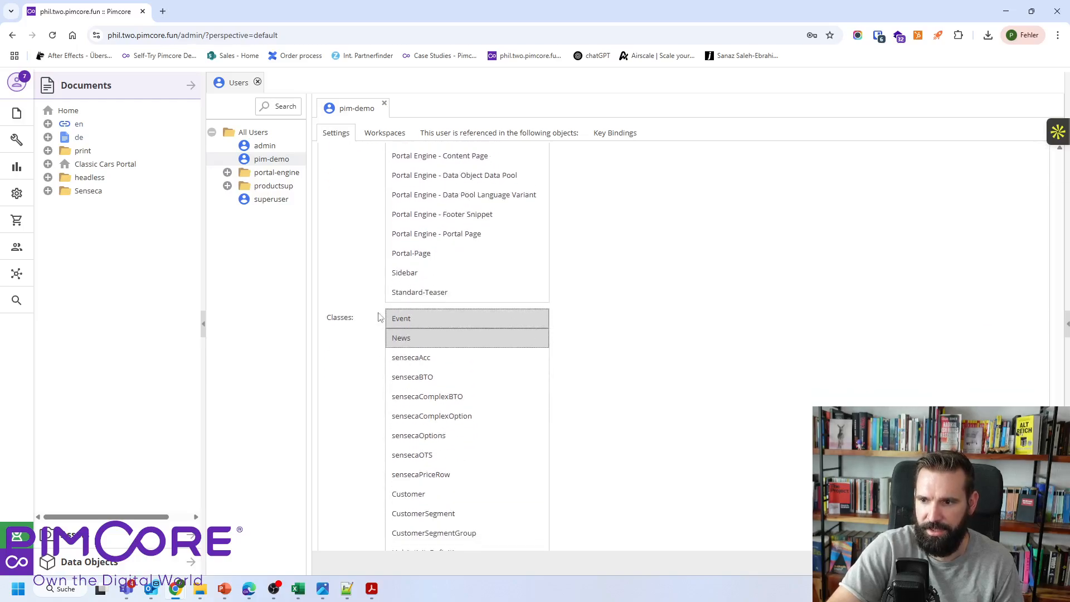
pyautogui.scroll(-7, 446, 320)
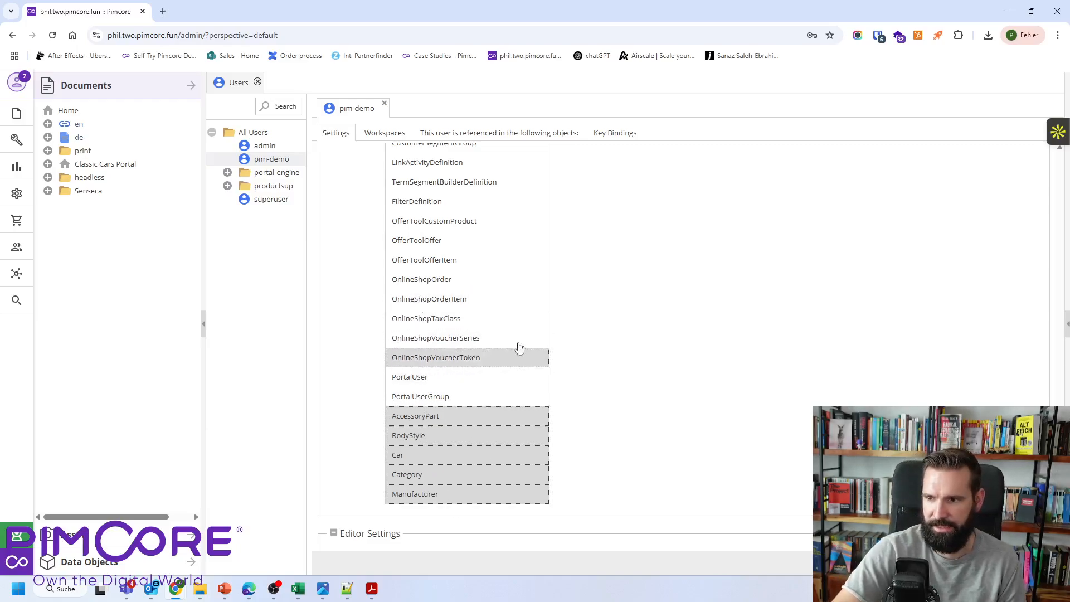
pyautogui.scroll(7, 501, 312)
pyautogui.scroll(-7, 477, 334)
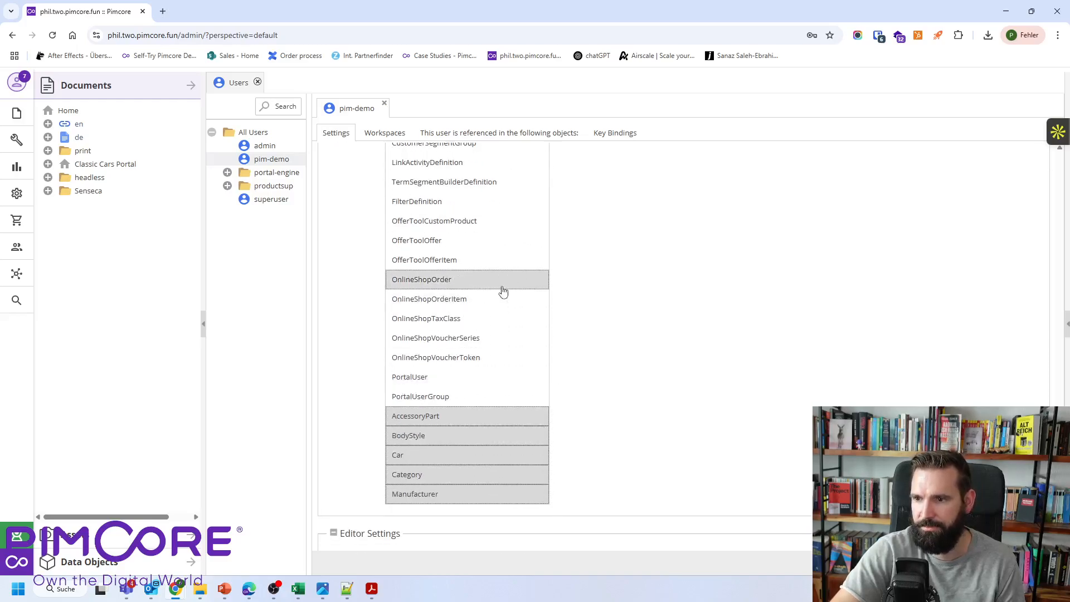
# Move German above English in the language order of the pim-demo user's Editor Settings.
pyautogui.scroll(-2, 510, 295)
pyautogui.scroll(-2, 721, 275)
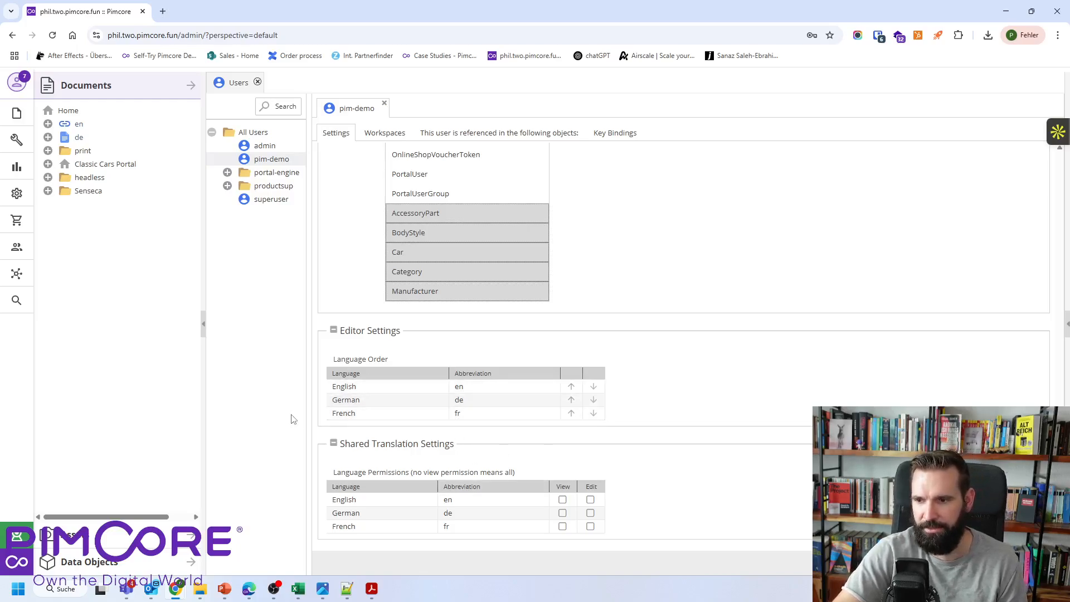
pyautogui.click(571, 401)
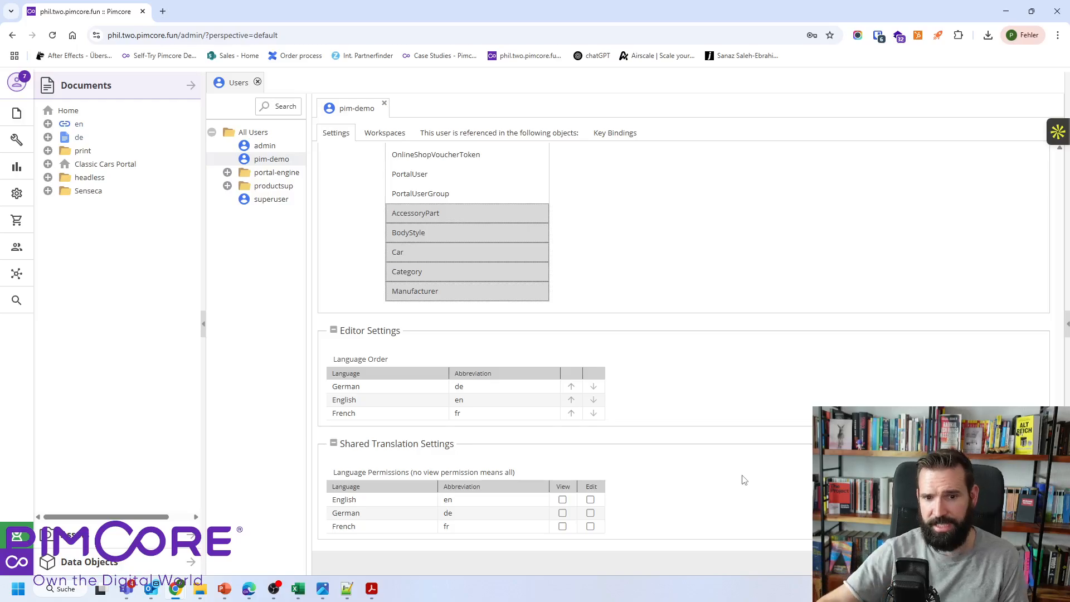
# Open the pim-demo user's workspaces and compare their paths with the data object and asset trees.
pyautogui.click(383, 136)
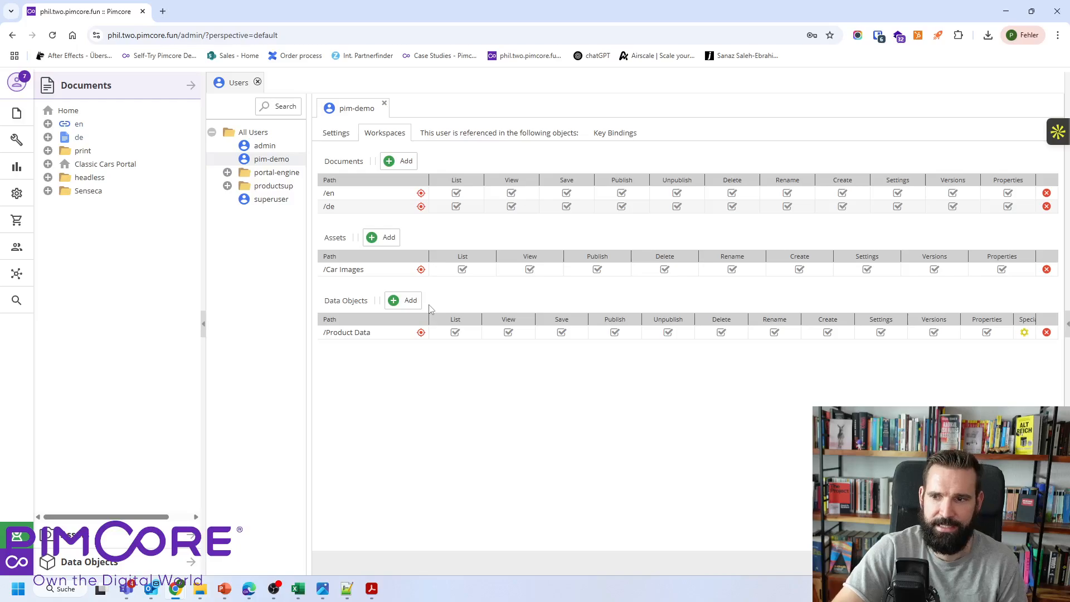
pyautogui.click(110, 553)
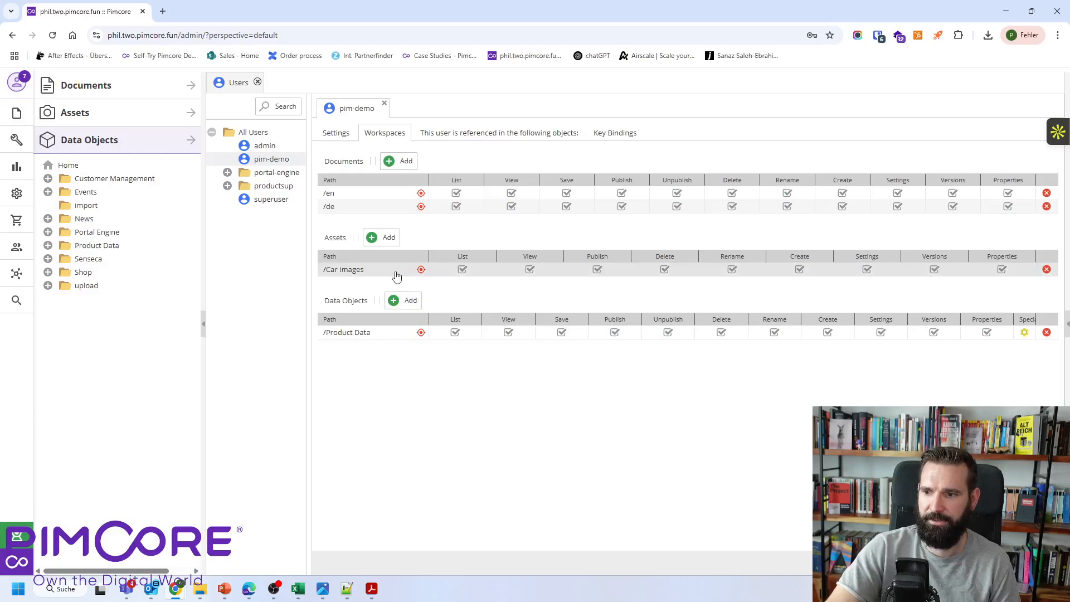
pyautogui.click(83, 113)
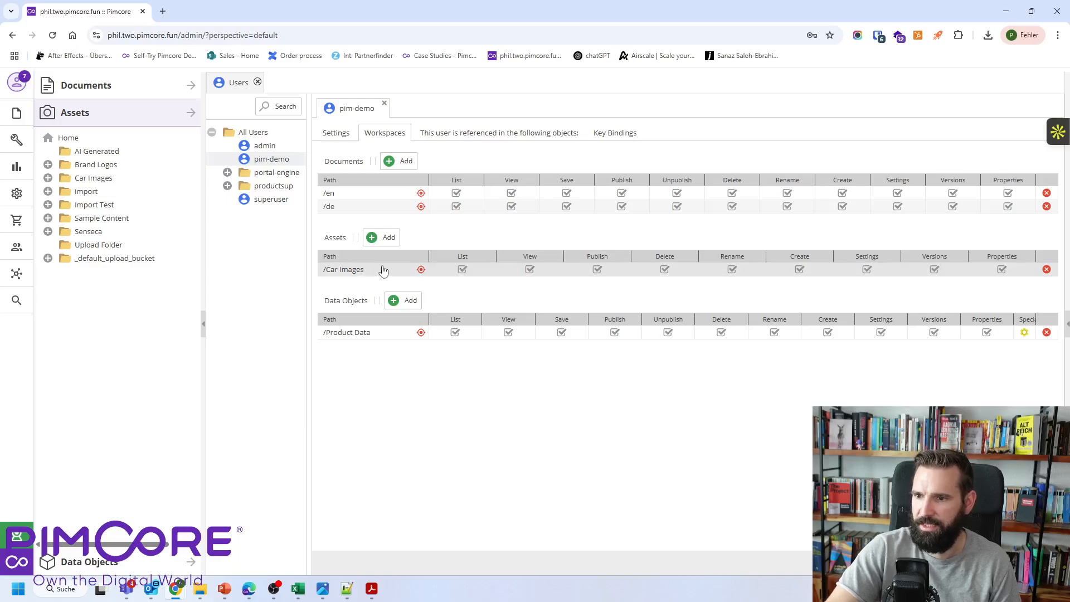
# Add the Sample Content folder from the asset tree as a new asset workspace for the pim-demo user.
pyautogui.click(48, 218)
pyautogui.moveTo(89, 217); pyautogui.dragTo(359, 270)
pyautogui.click(383, 240)
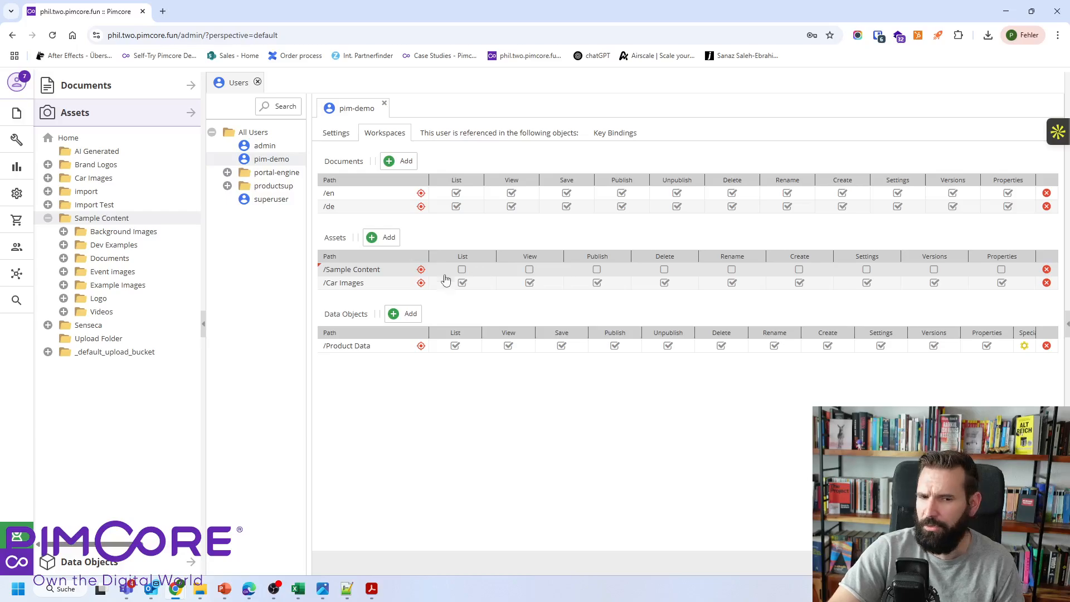
# Grant the /Sample Content asset workspace List, View, Publish, Delete, Rename, Create, Settings, Versions and Properties permissions.
pyautogui.click(461, 269)
pyautogui.click(530, 269)
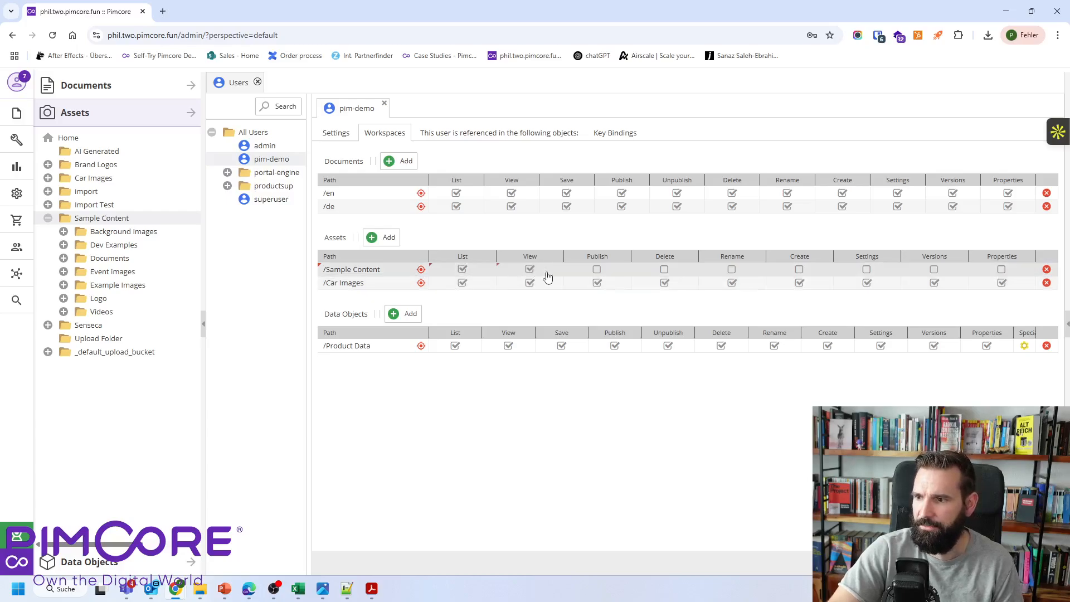
pyautogui.click(596, 270)
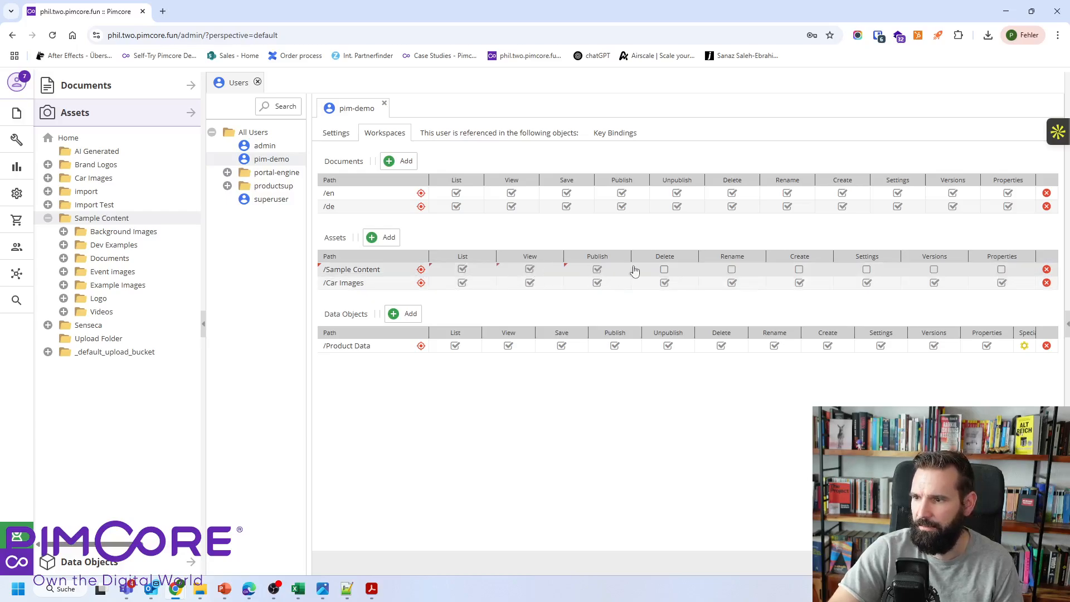
pyautogui.click(731, 270)
pyautogui.click(799, 270)
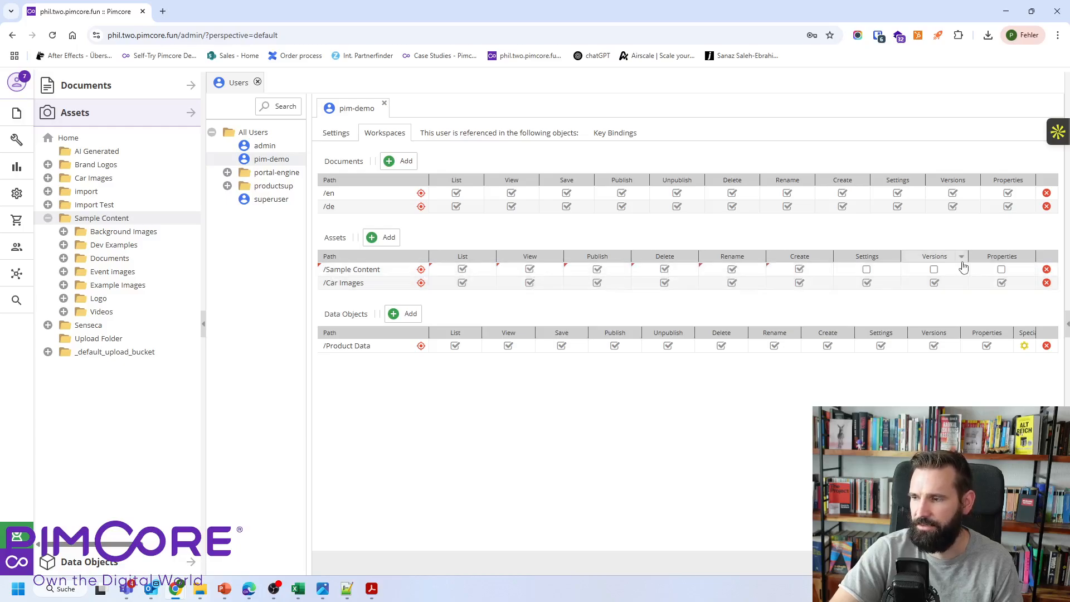
pyautogui.click(933, 269)
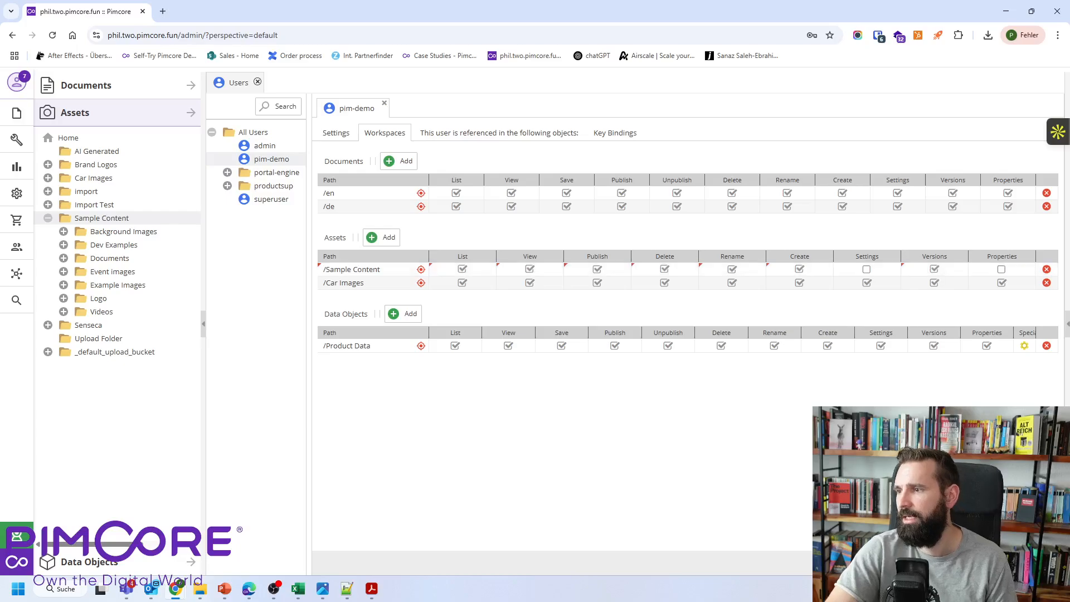
pyautogui.click(1001, 269)
pyautogui.click(866, 269)
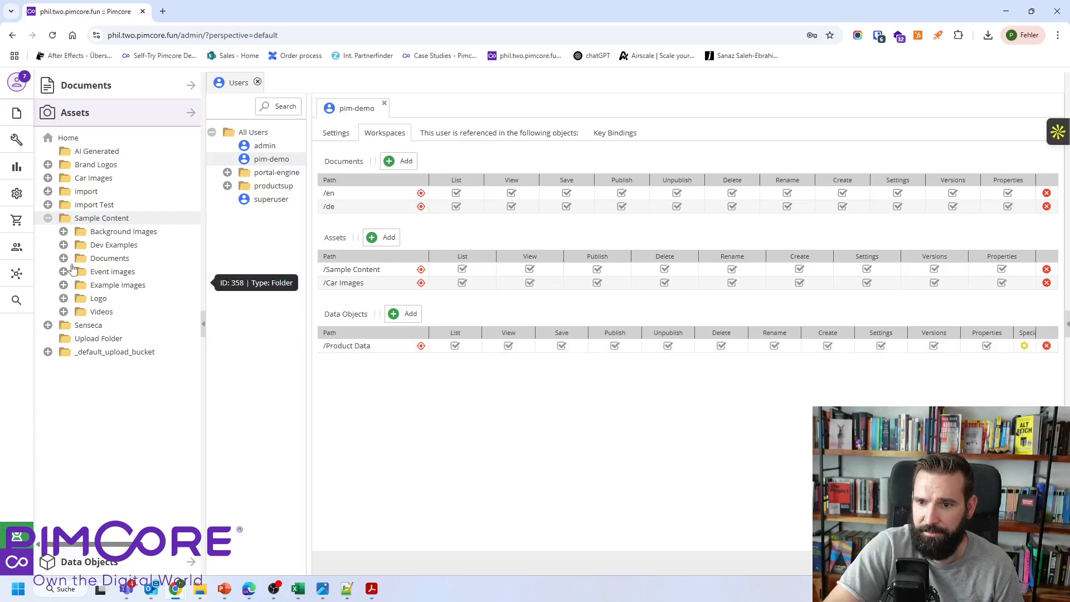
# Expand the Product Data folder in the data object tree and return to the pim-demo user's workspaces.
pyautogui.click(89, 561)
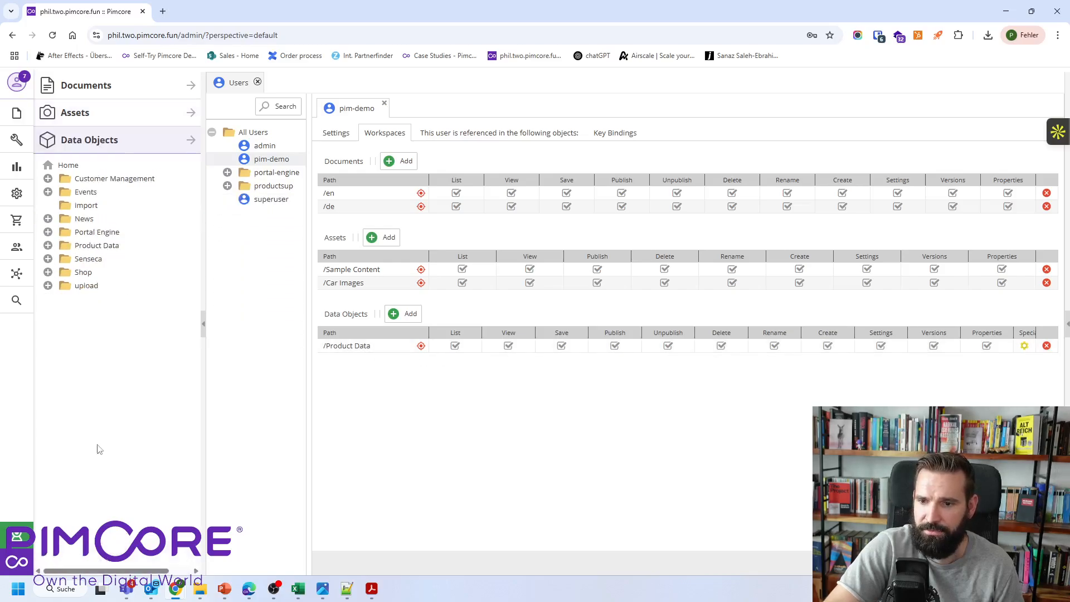
pyautogui.click(49, 247)
pyautogui.click(48, 246)
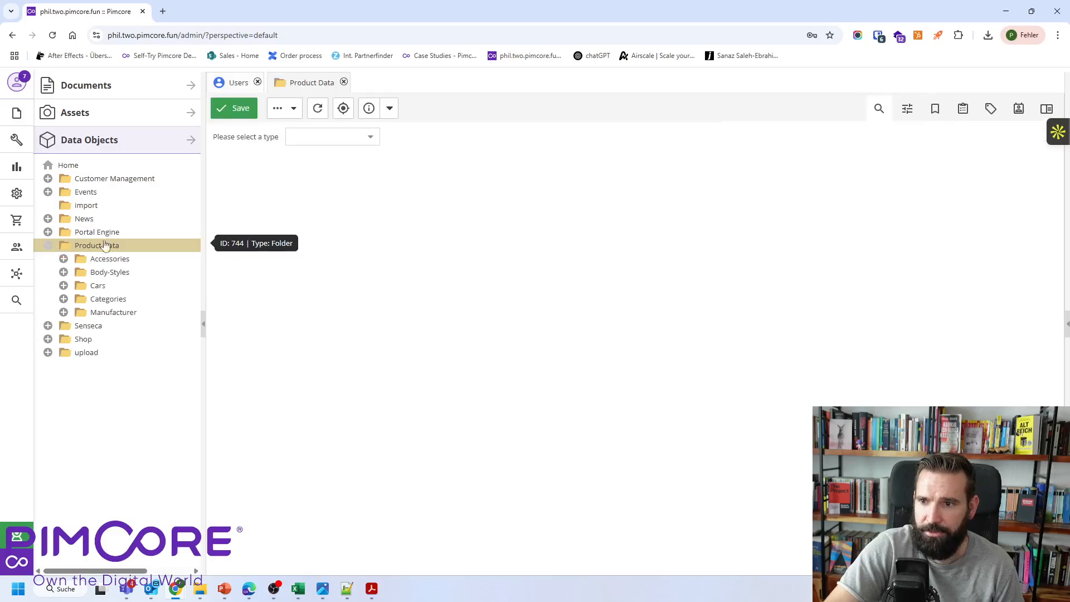
pyautogui.click(344, 82)
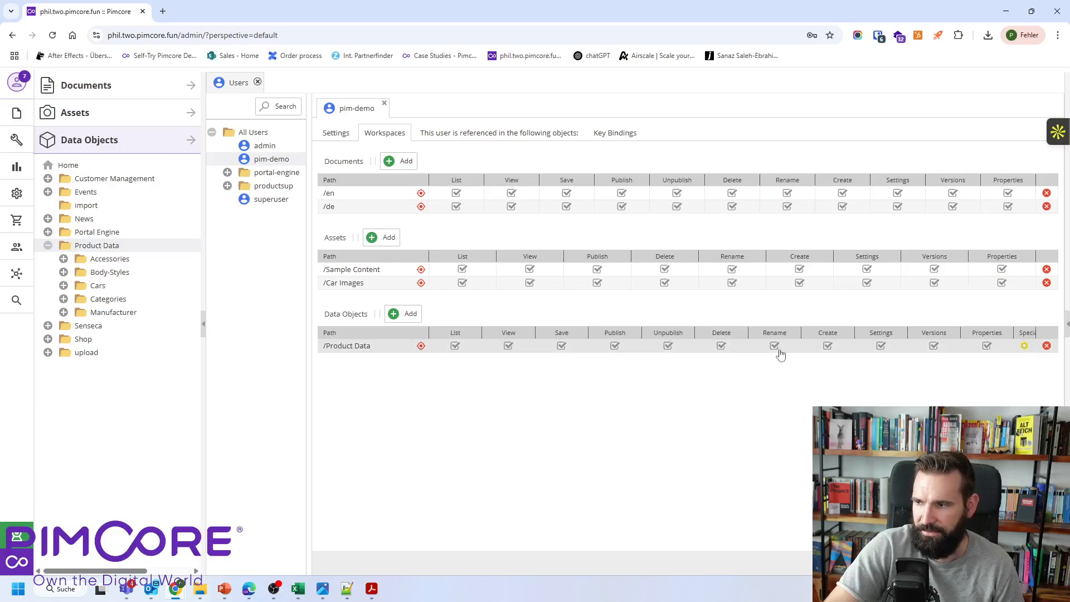
# Examine the custom layouts in the special settings of the /Product Data workspace and close them without applying.
pyautogui.click(1025, 347)
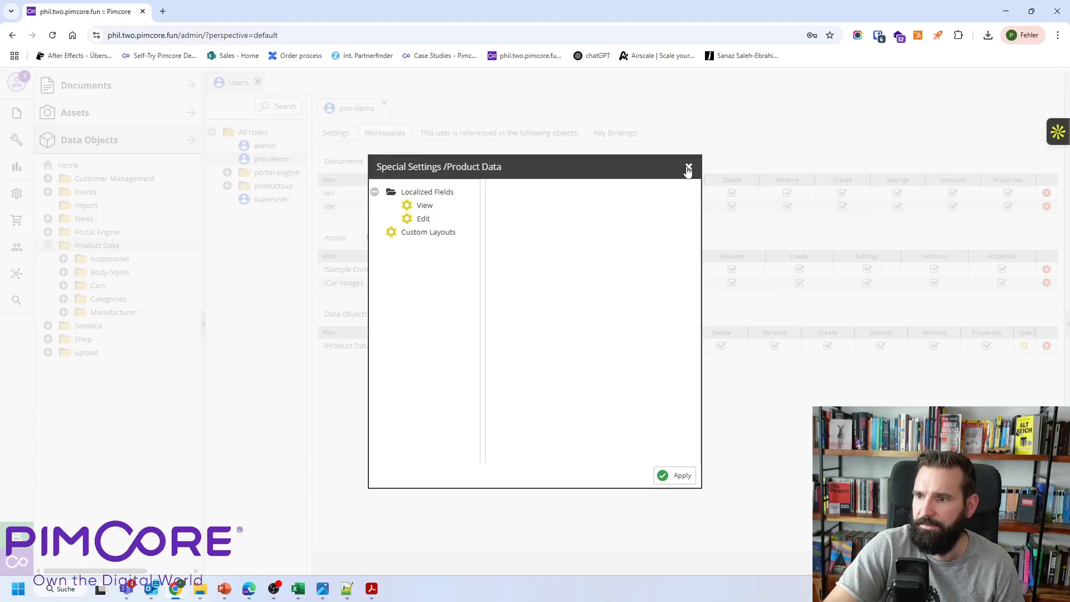
pyautogui.click(428, 234)
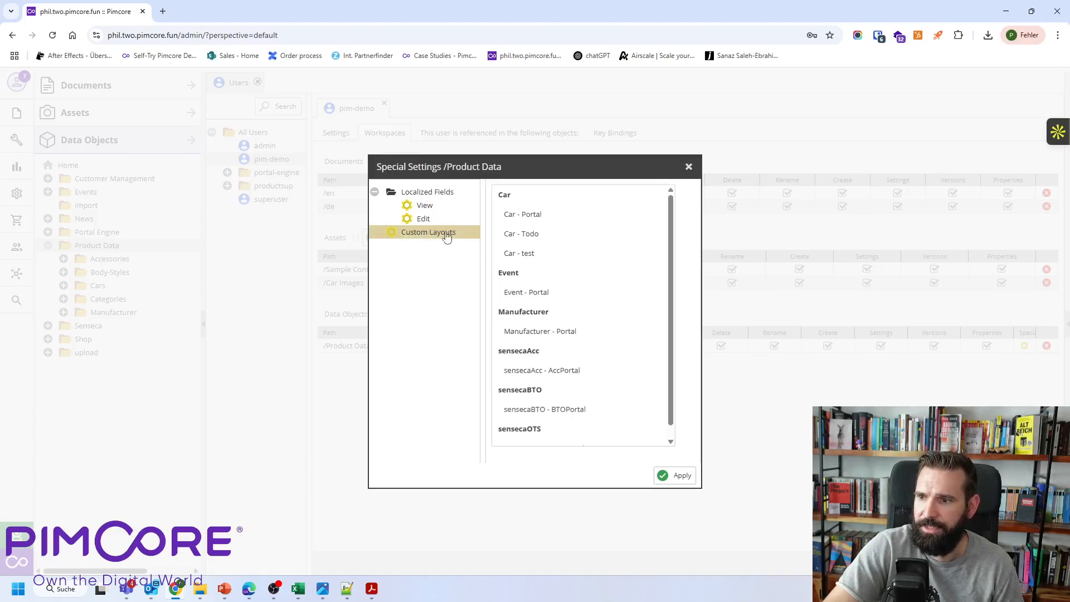
pyautogui.click(689, 168)
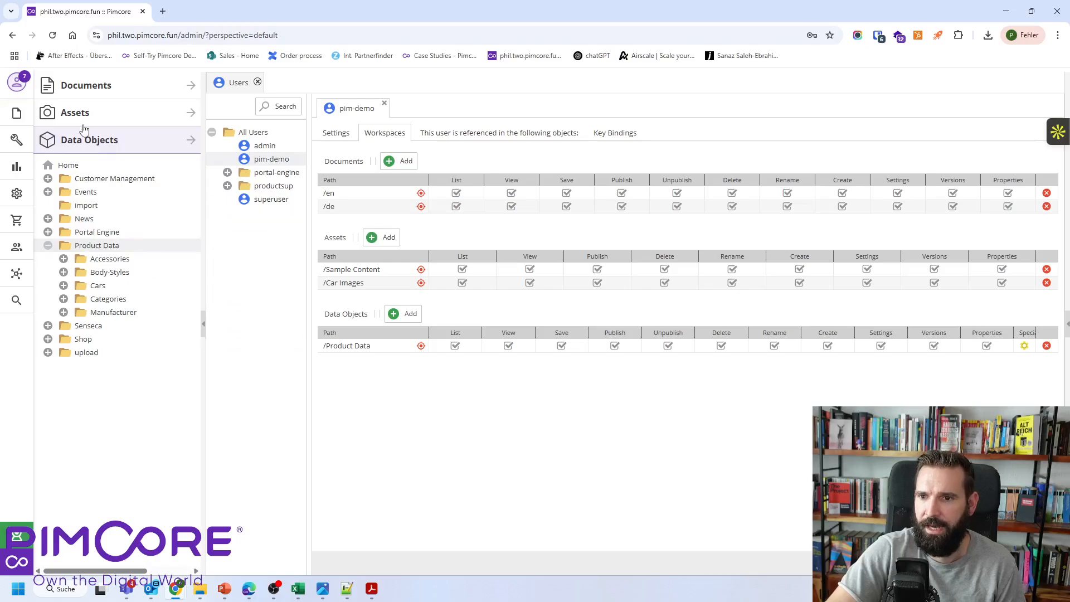
# Open the black berlina variant of the Alfa Romeo 1900 under Product Data/Cars and view its base data.
pyautogui.click(64, 285)
pyautogui.click(80, 312)
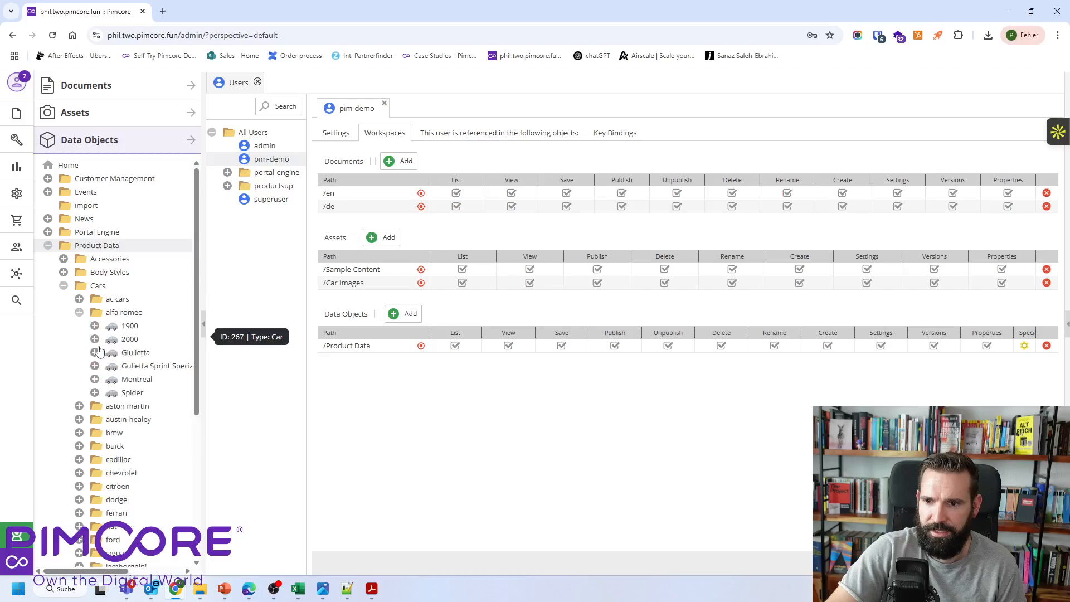
pyautogui.click(94, 325)
pyautogui.click(110, 339)
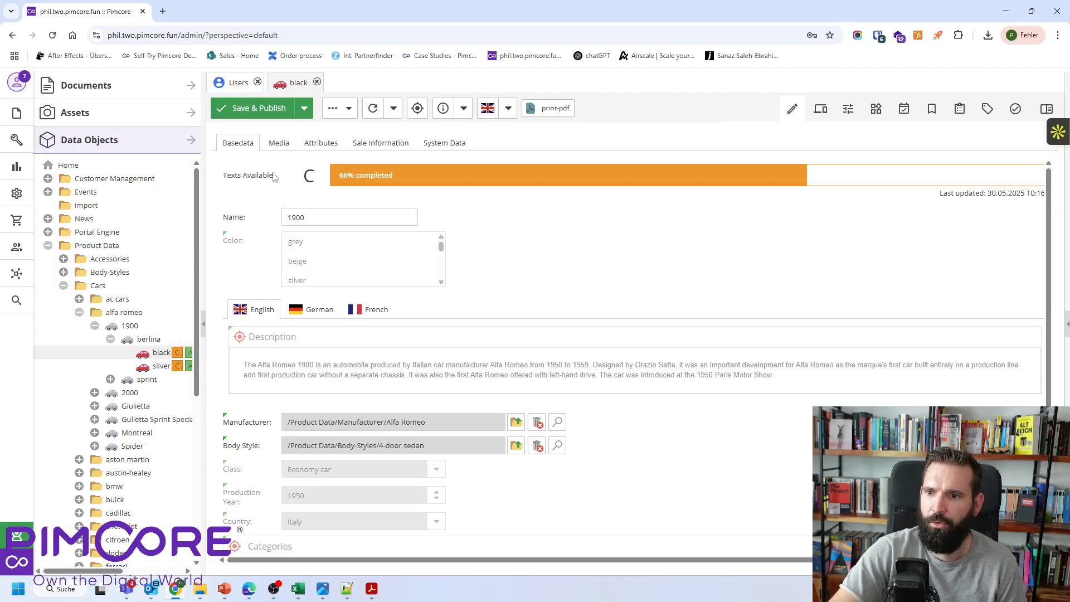
# Return to the pim-demo user's workspaces and recheck the Car custom layouts available for /Product Data.
pyautogui.click(220, 85)
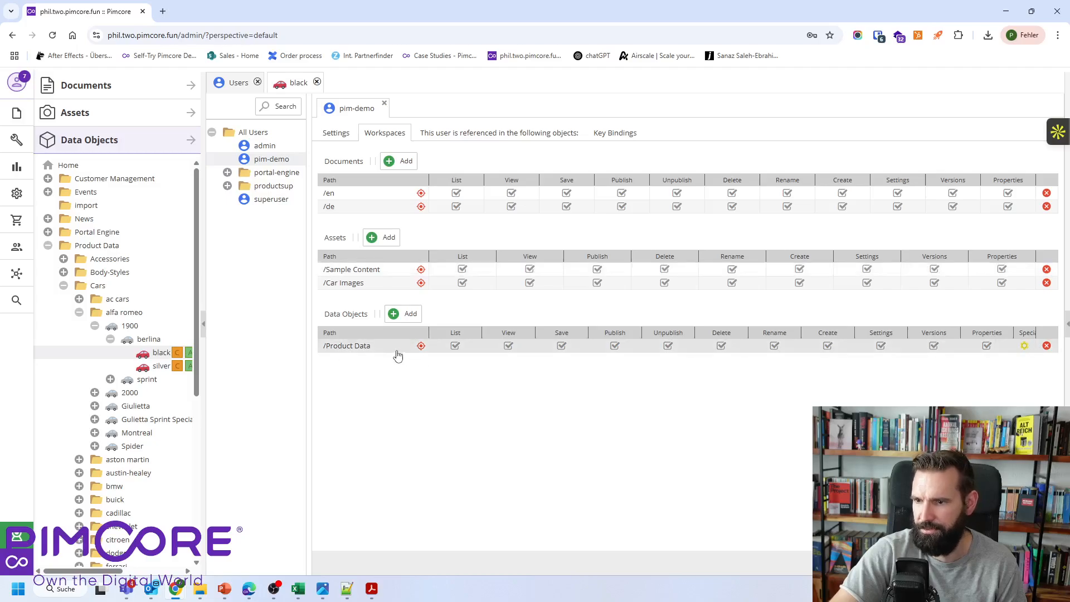
pyautogui.click(1024, 347)
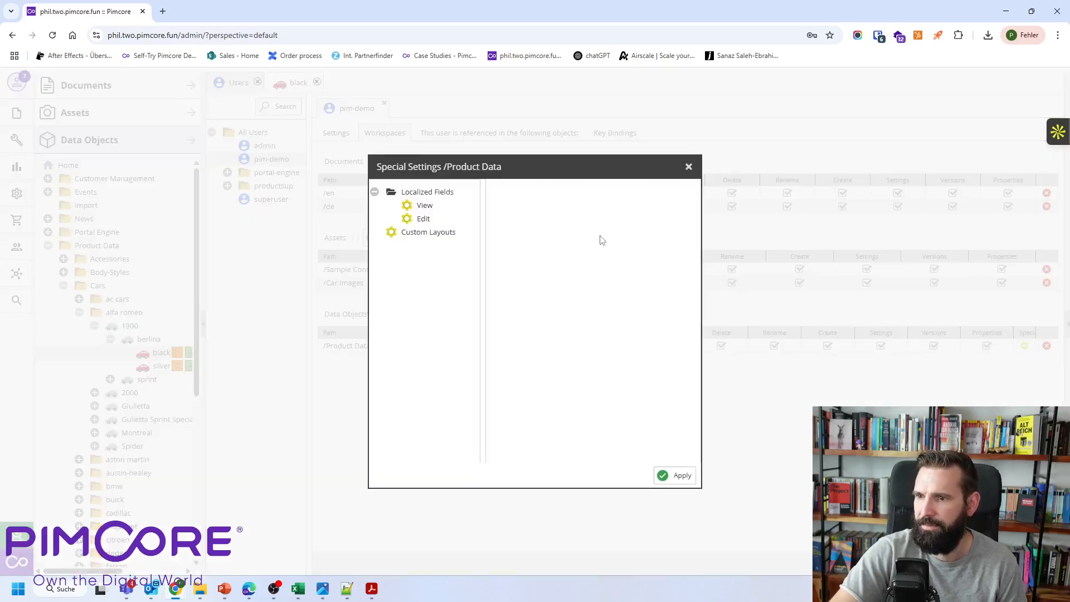
pyautogui.click(427, 232)
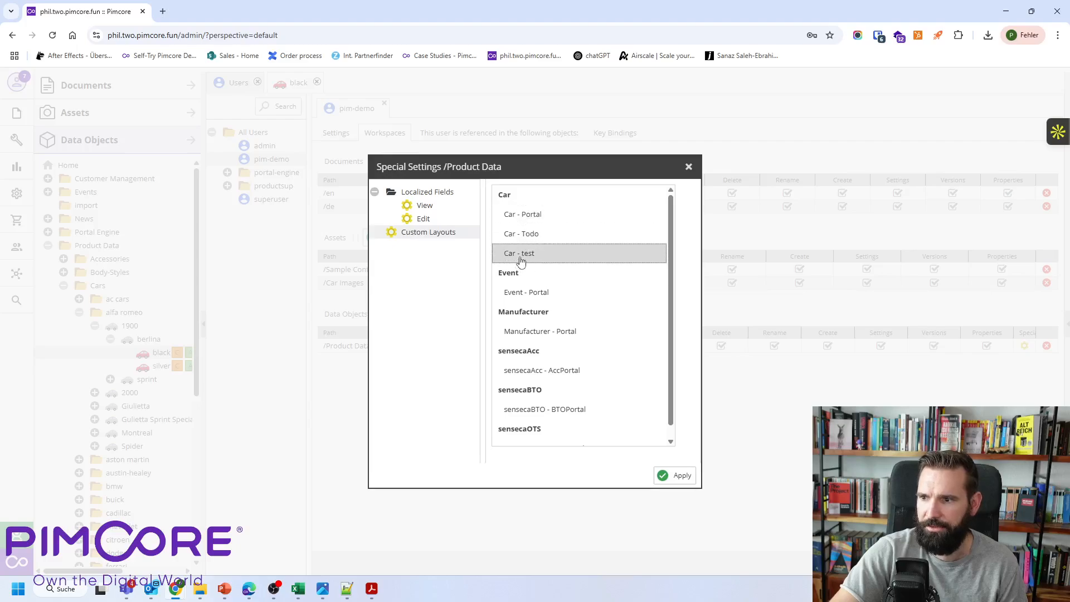
pyautogui.click(689, 167)
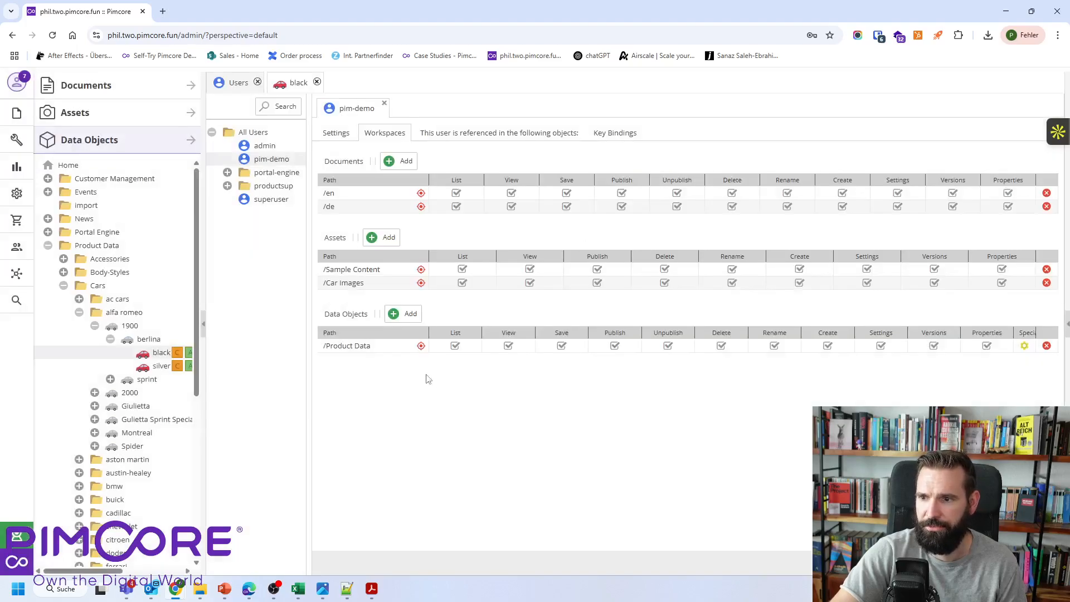
# Open the Car class definition in the Product Data group and bring up its custom layout configuration.
pyautogui.click(17, 193)
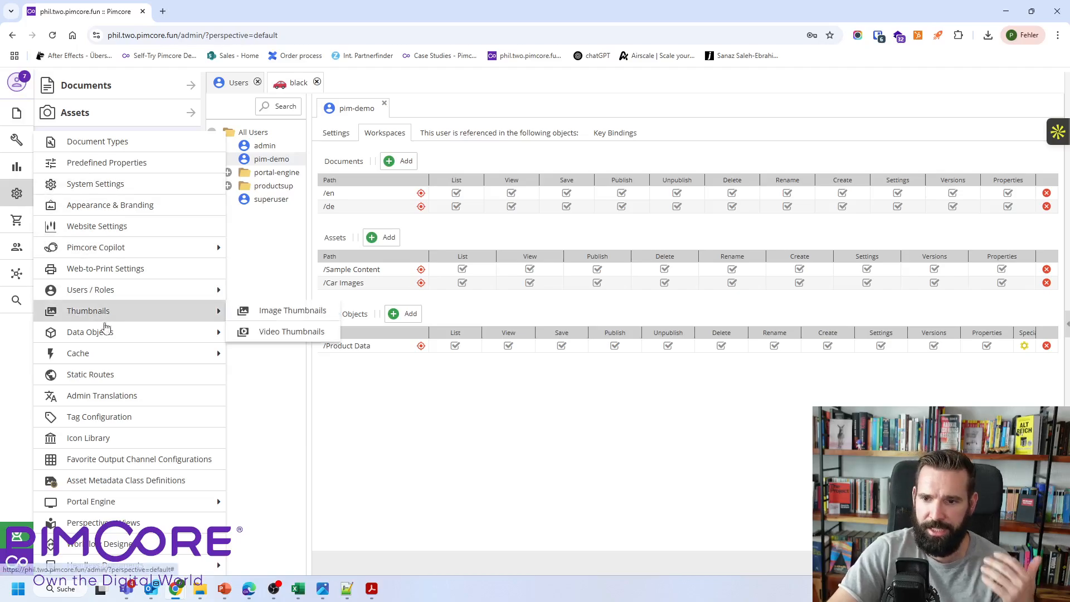
pyautogui.moveTo(132, 333)
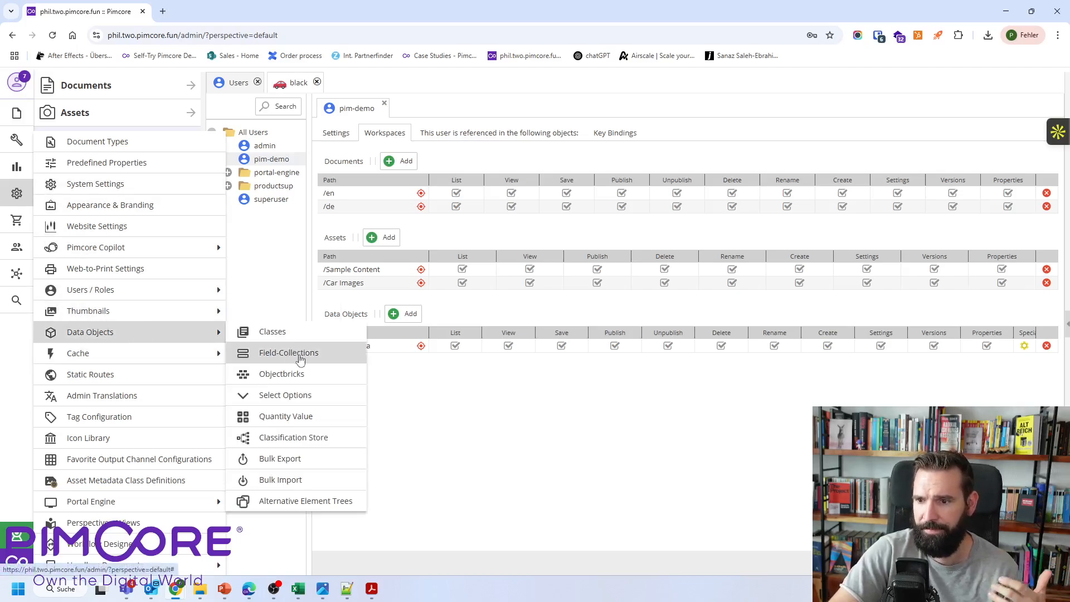
pyautogui.click(273, 331)
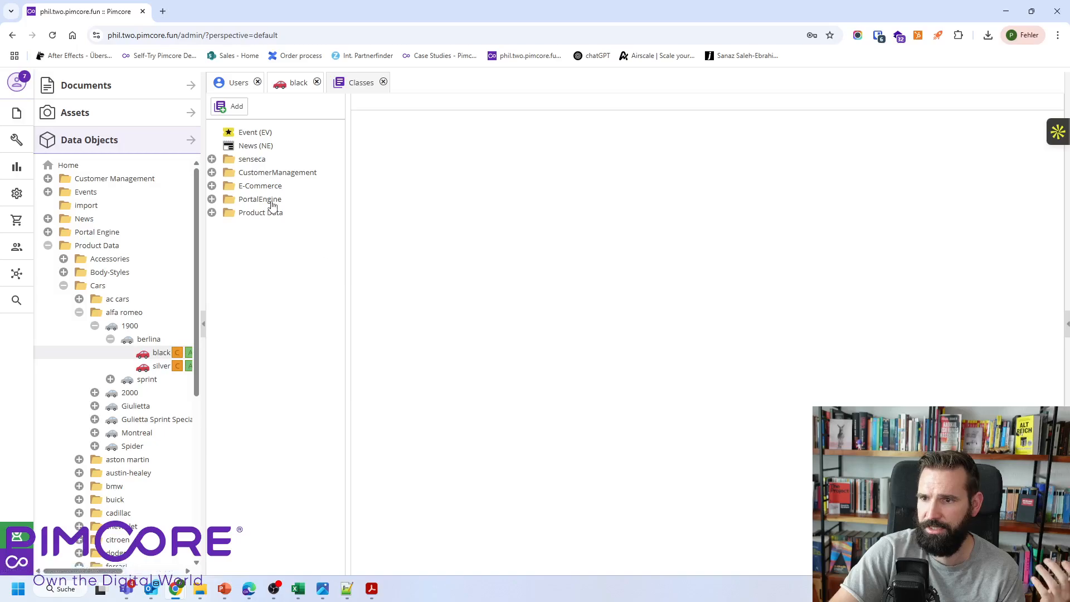
pyautogui.click(213, 213)
pyautogui.click(253, 253)
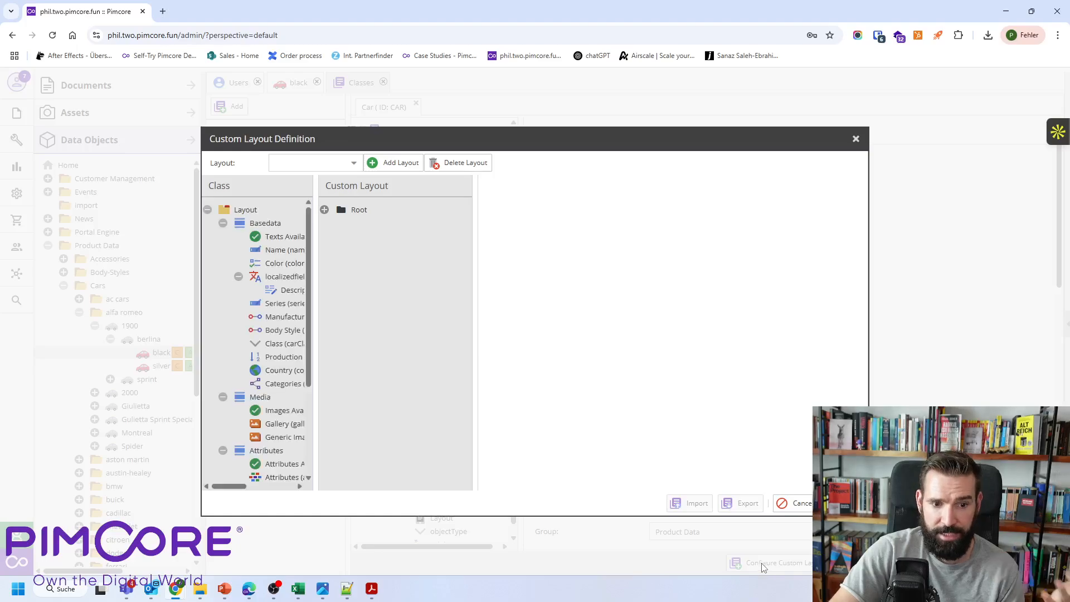
# Add a custom layout named pim-demo-user-layout to the Car class.
pyautogui.click(384, 162)
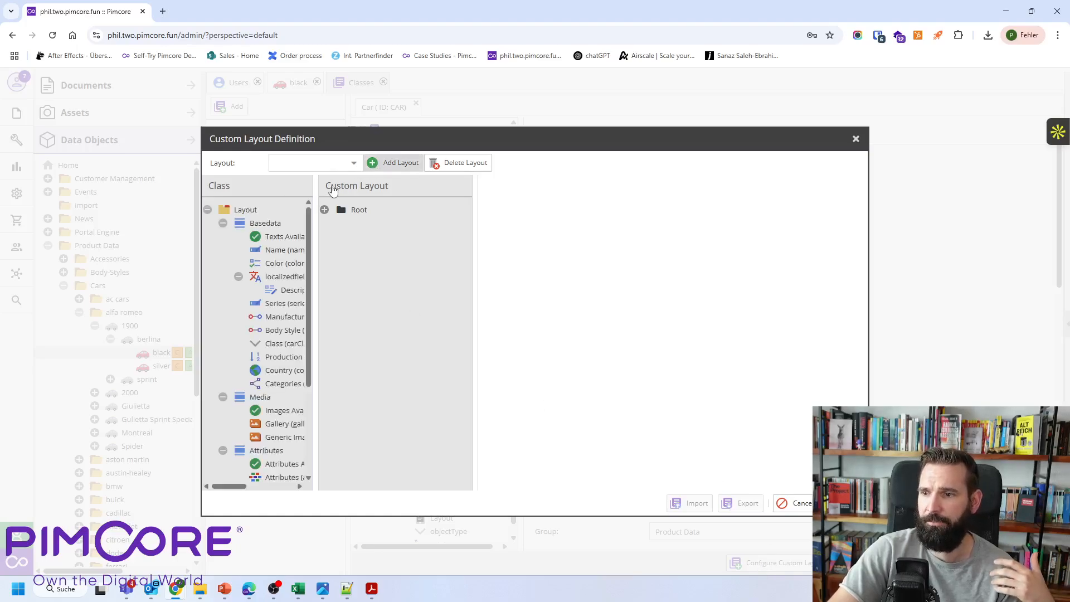
pyautogui.write('pim-demo-user-layout')
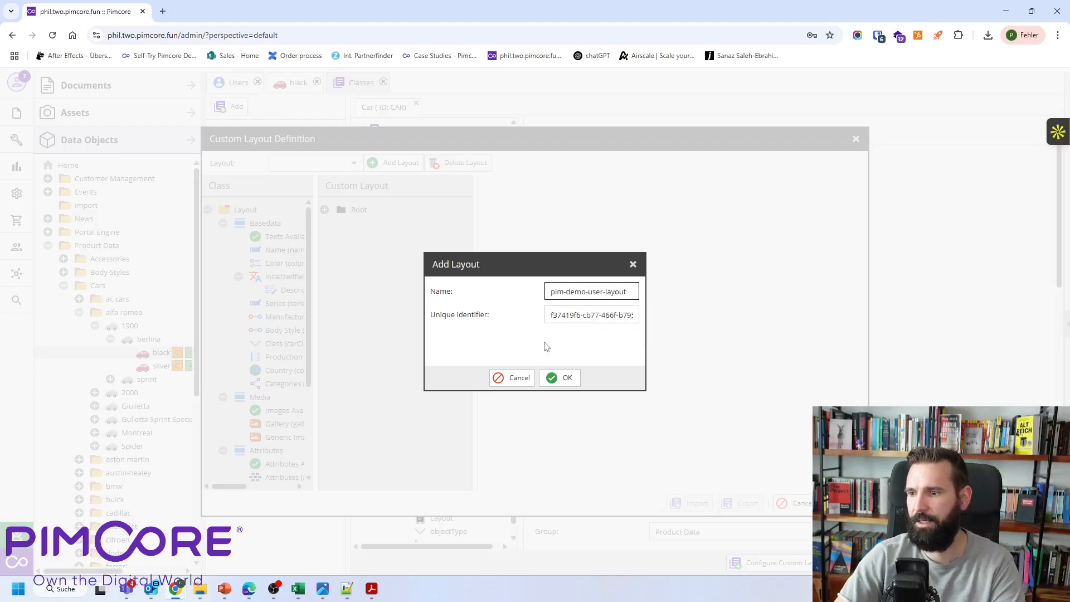
pyautogui.click(559, 377)
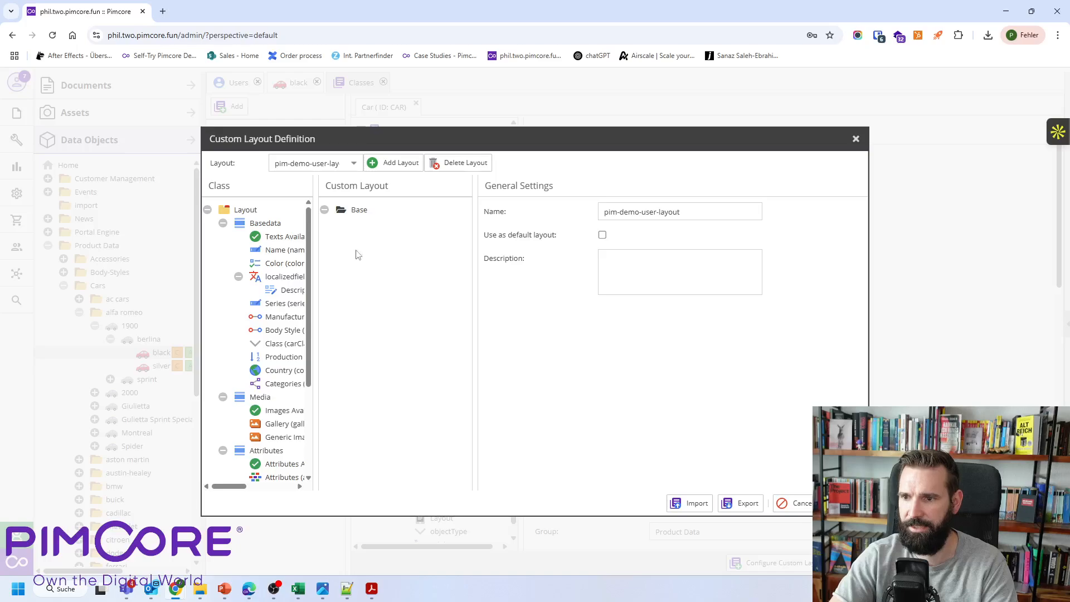
# Add a Tabpanel under the custom layout's Base and insert a Panel inside it.
pyautogui.rightClick(359, 217)
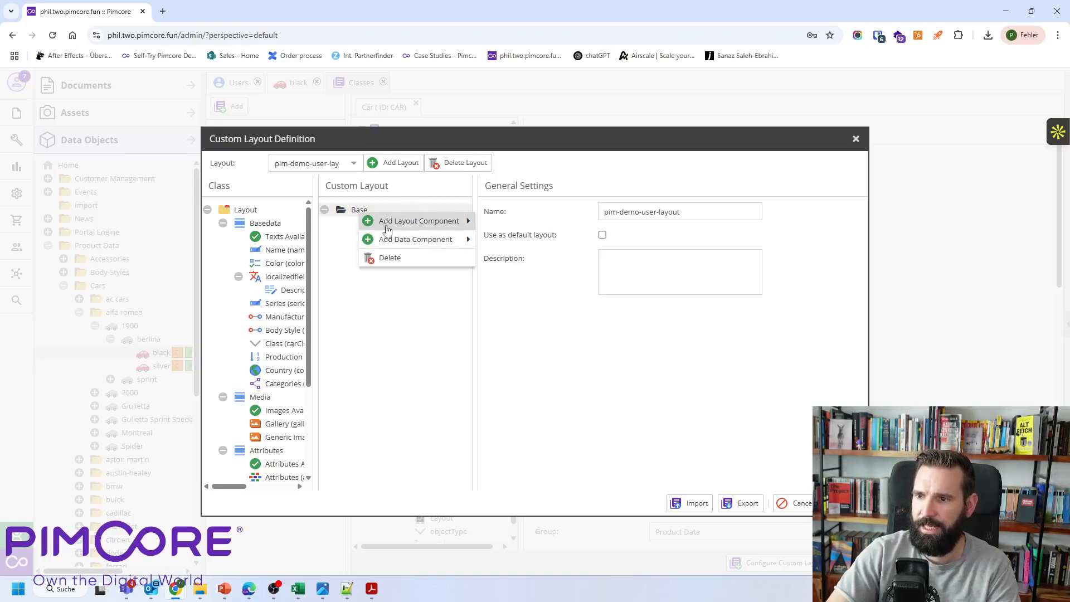
pyautogui.moveTo(406, 219)
pyautogui.click(515, 311)
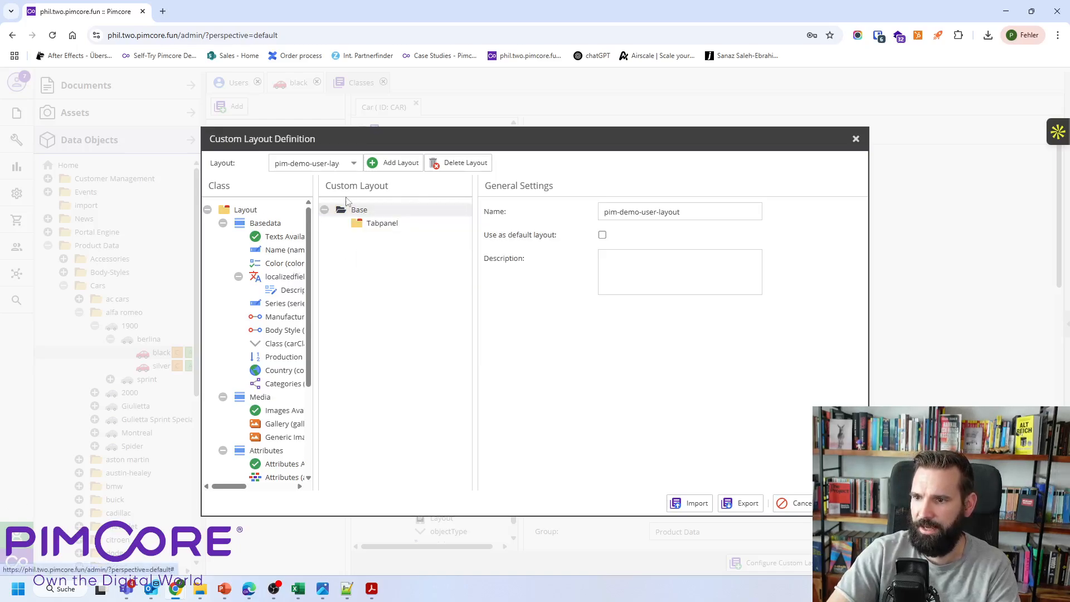
pyautogui.rightClick(381, 224)
pyautogui.moveTo(482, 232)
pyautogui.click(530, 286)
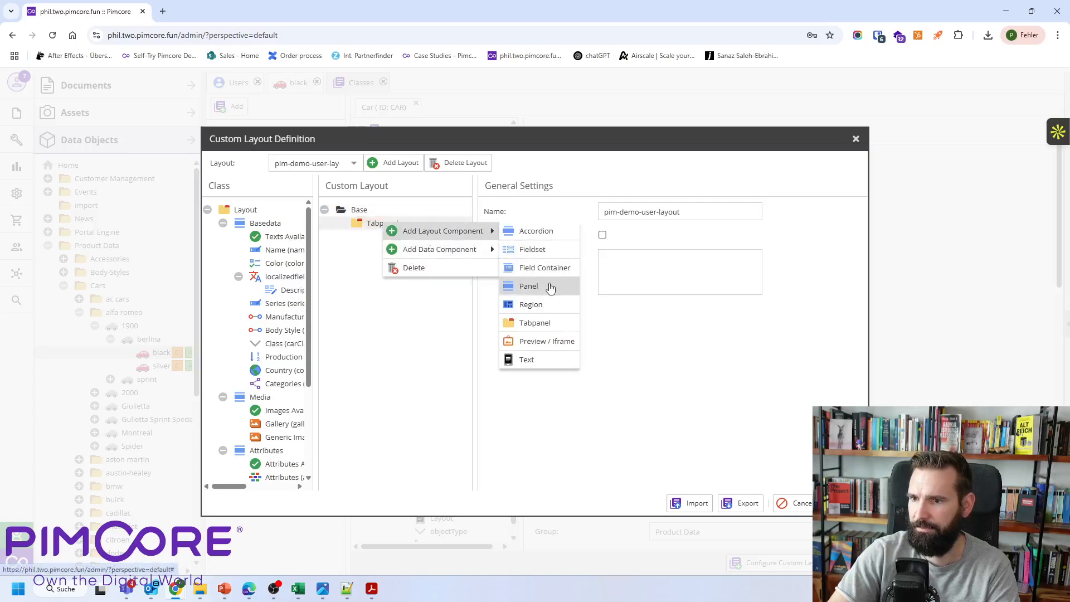
pyautogui.click(390, 237)
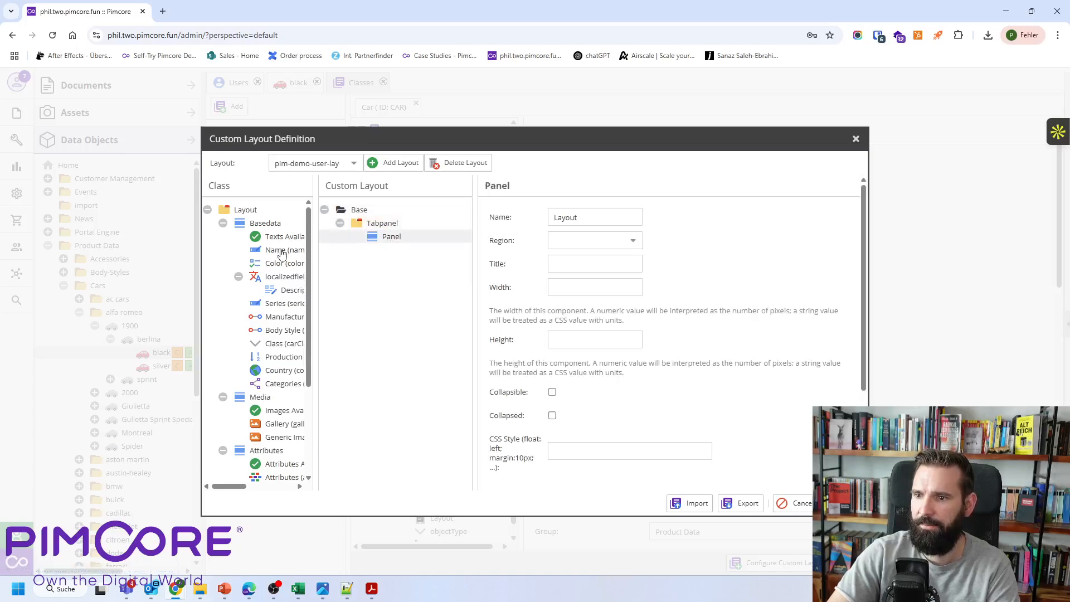
# Place the Name and Color fields from the class's Basedata into the custom layout's Panel.
pyautogui.moveTo(282, 250); pyautogui.dragTo(385, 248)
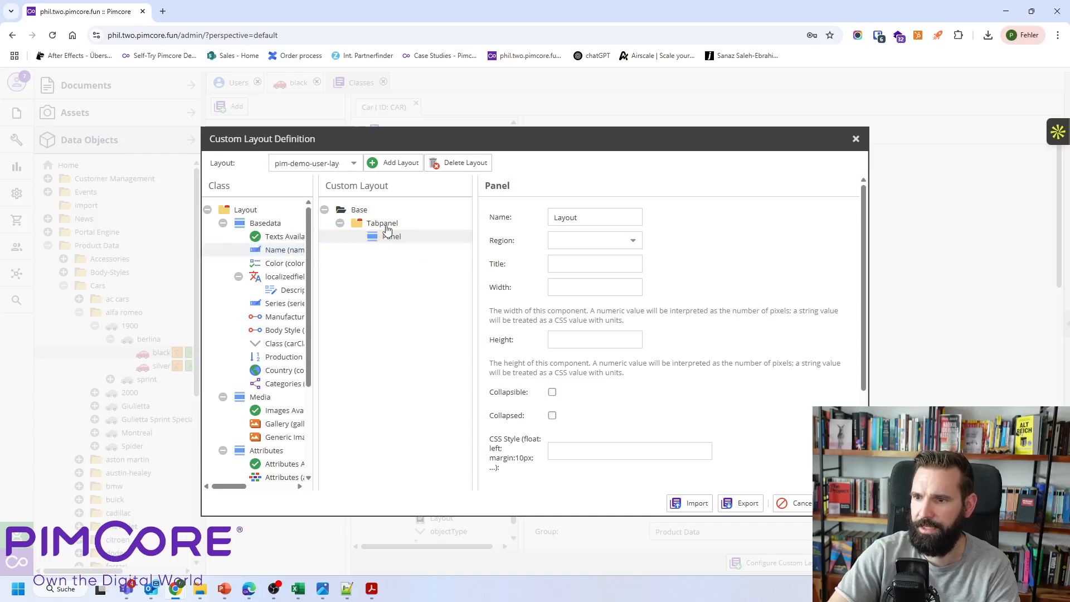
pyautogui.moveTo(273, 251); pyautogui.dragTo(392, 236)
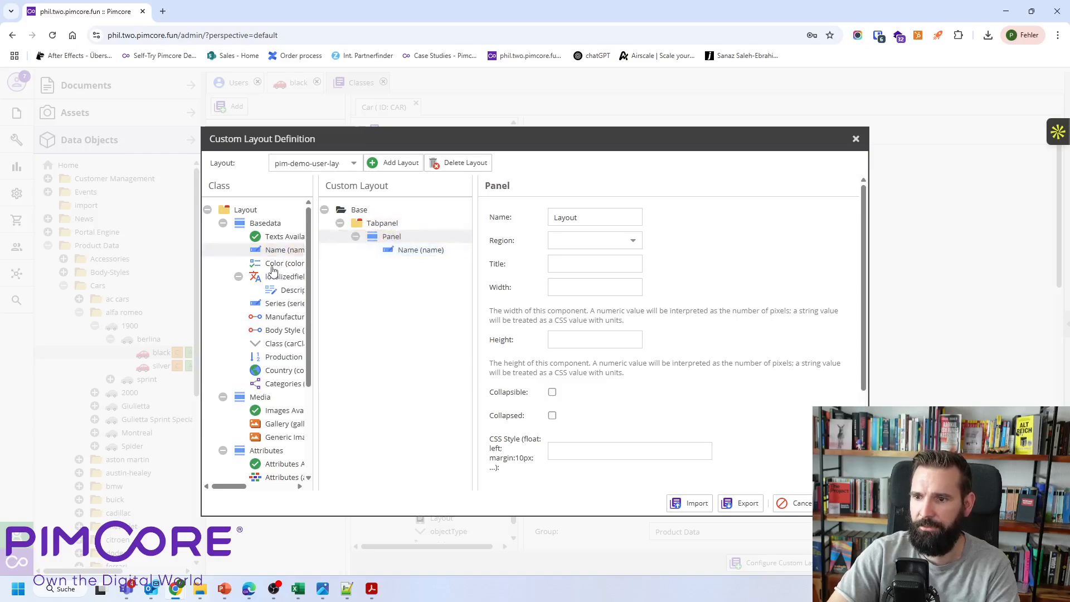
pyautogui.moveTo(274, 264); pyautogui.dragTo(399, 258)
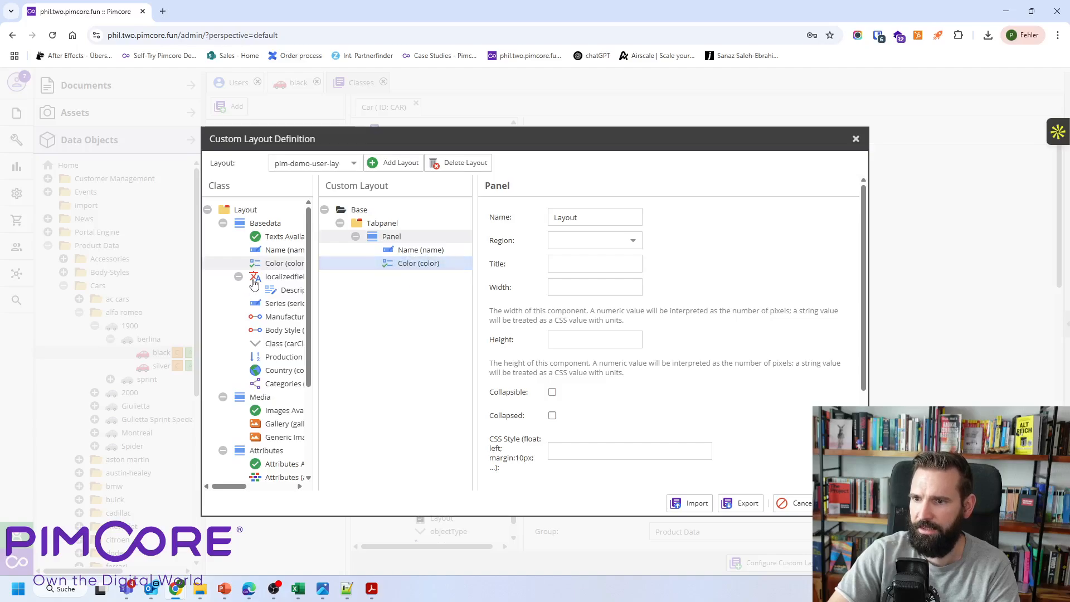
# Add the Attributes and Gallery fields to the custom layout's Panel and try to save the layout.
pyautogui.scroll(-3, 276, 320)
pyautogui.scroll(-1, 269, 334)
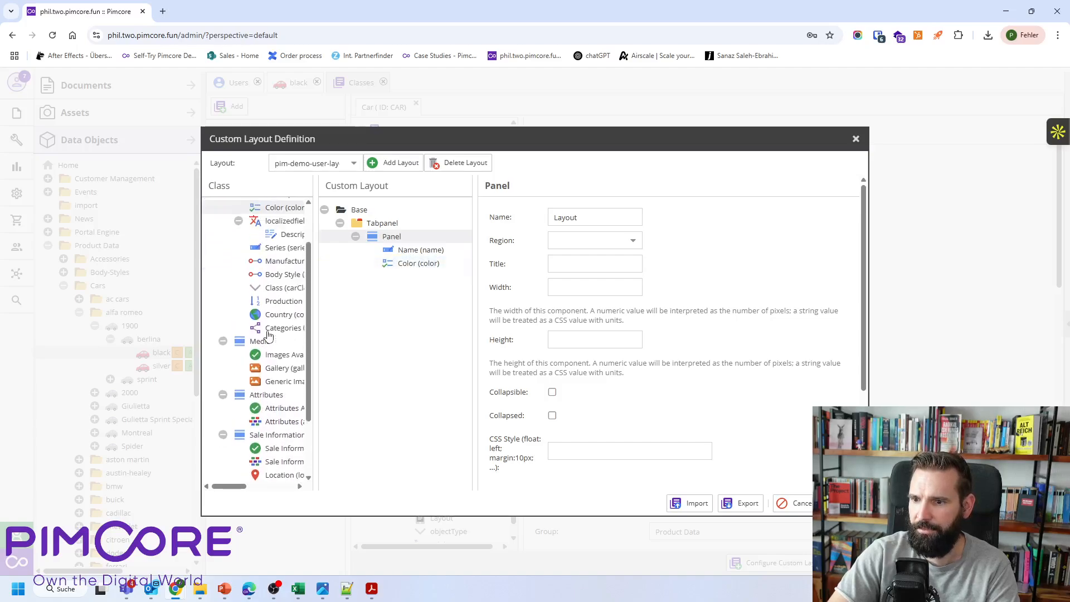
pyautogui.moveTo(284, 343); pyautogui.dragTo(401, 277)
pyautogui.scroll(5, 273, 357)
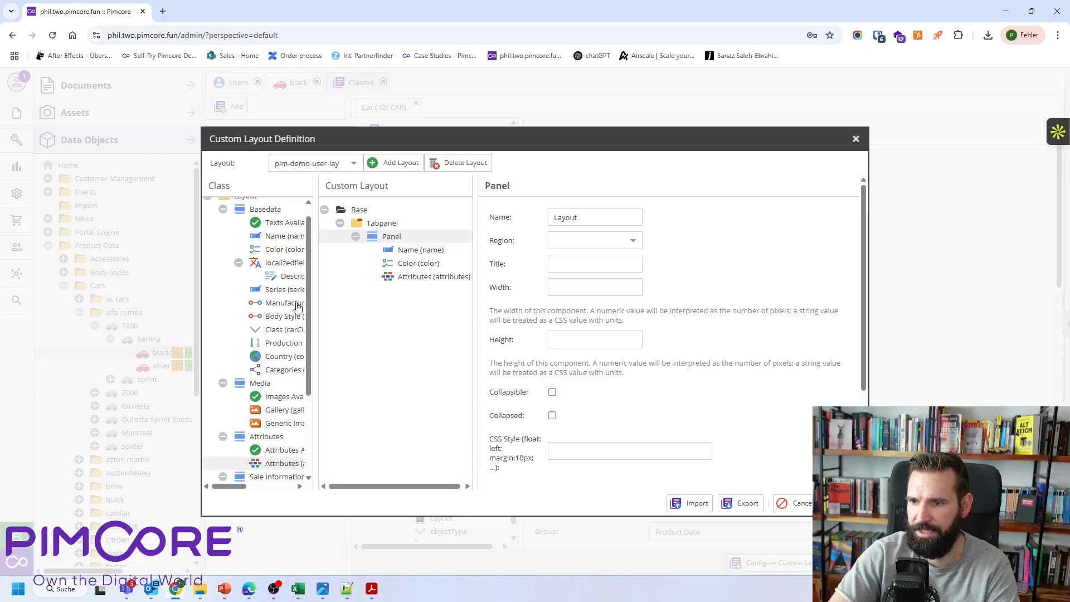
pyautogui.scroll(1, 276, 334)
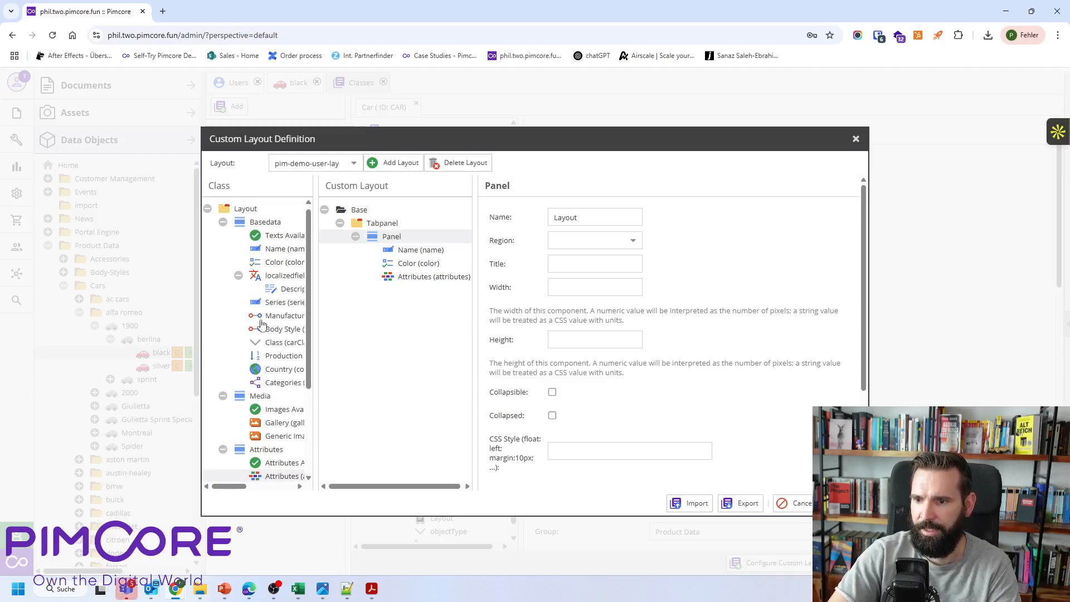
pyautogui.scroll(-5, 268, 323)
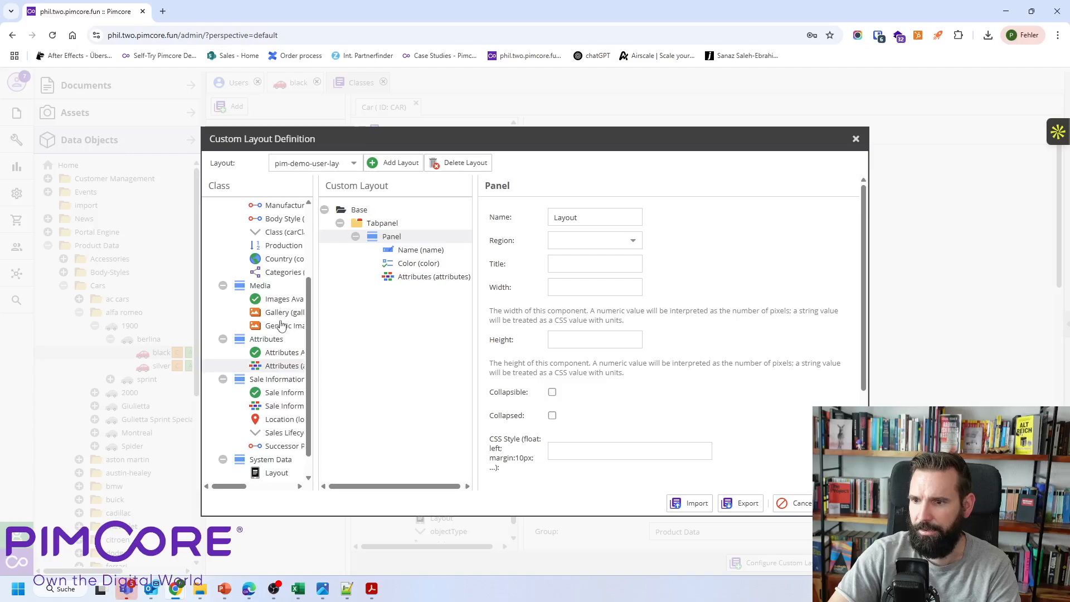
pyautogui.moveTo(282, 312); pyautogui.dragTo(407, 291)
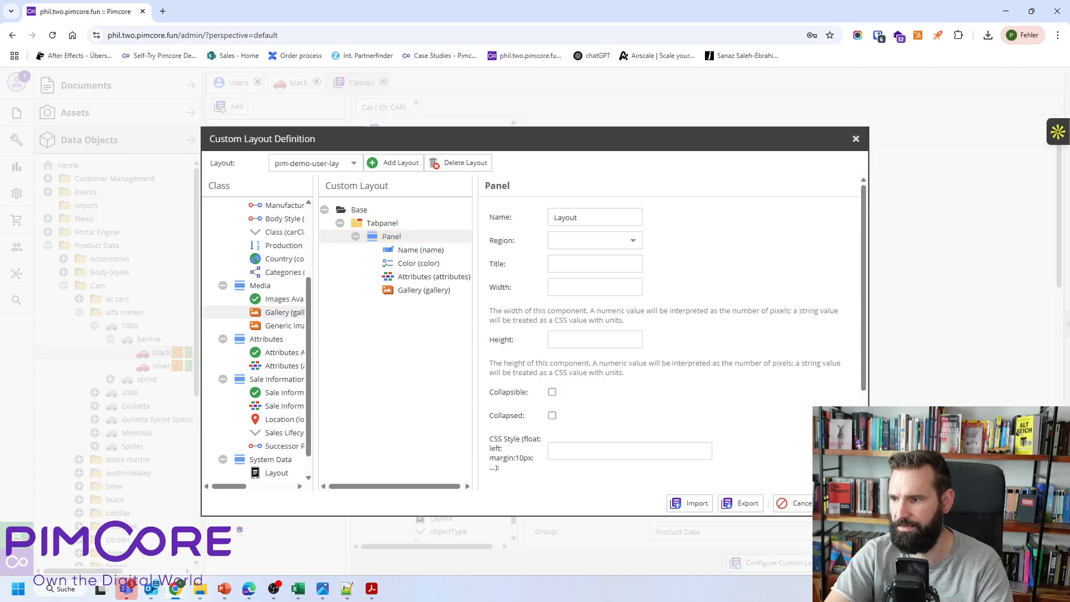
pyautogui.click(842, 503)
pyautogui.click(524, 342)
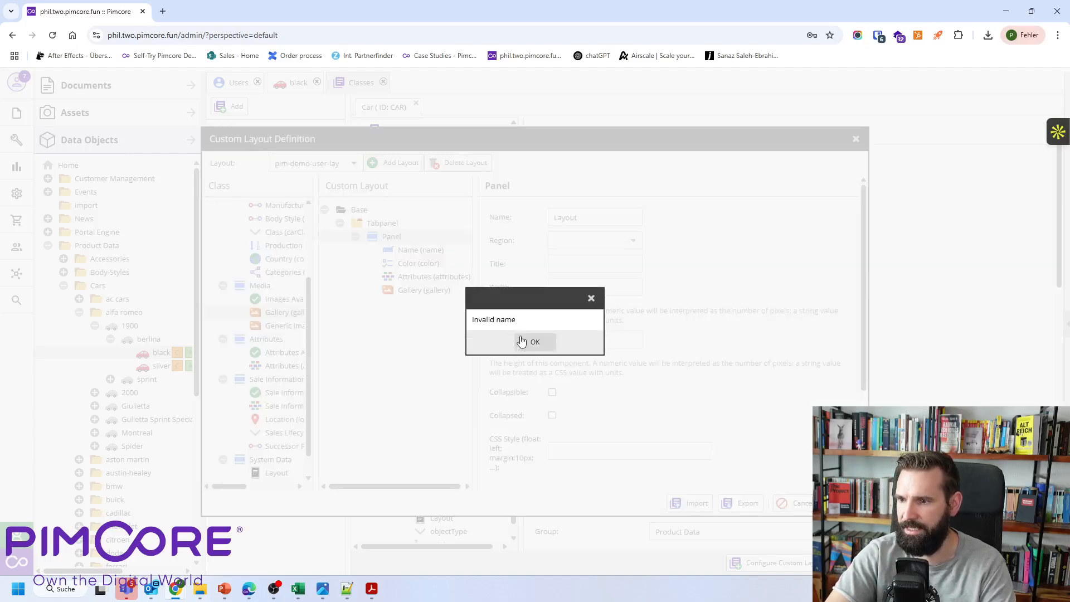
# Set the Panel's title to Data and try to save the custom layout again.
pyautogui.click(574, 263)
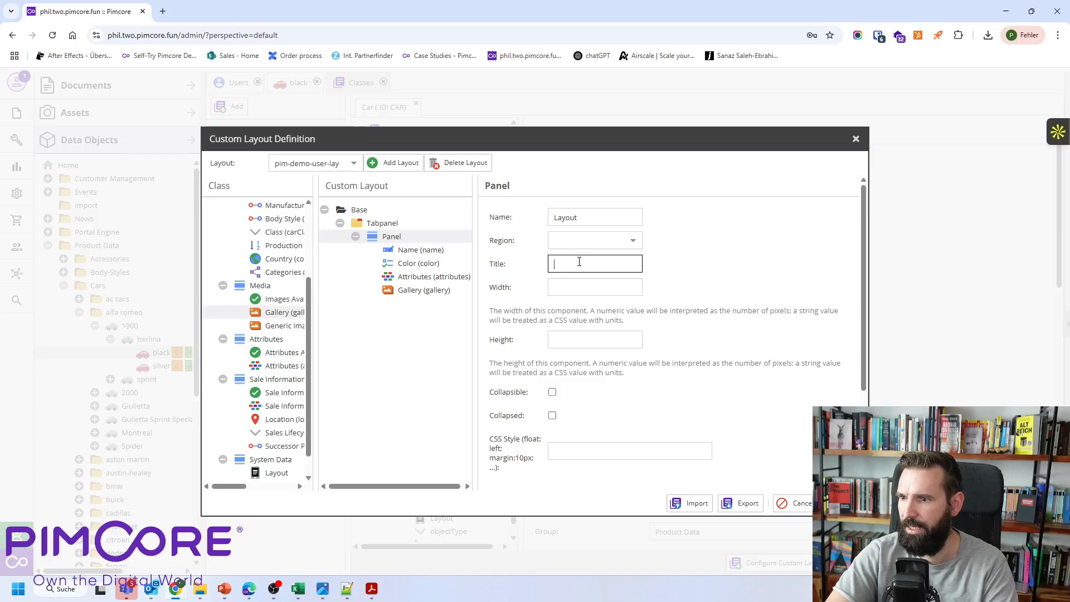
pyautogui.click(389, 228)
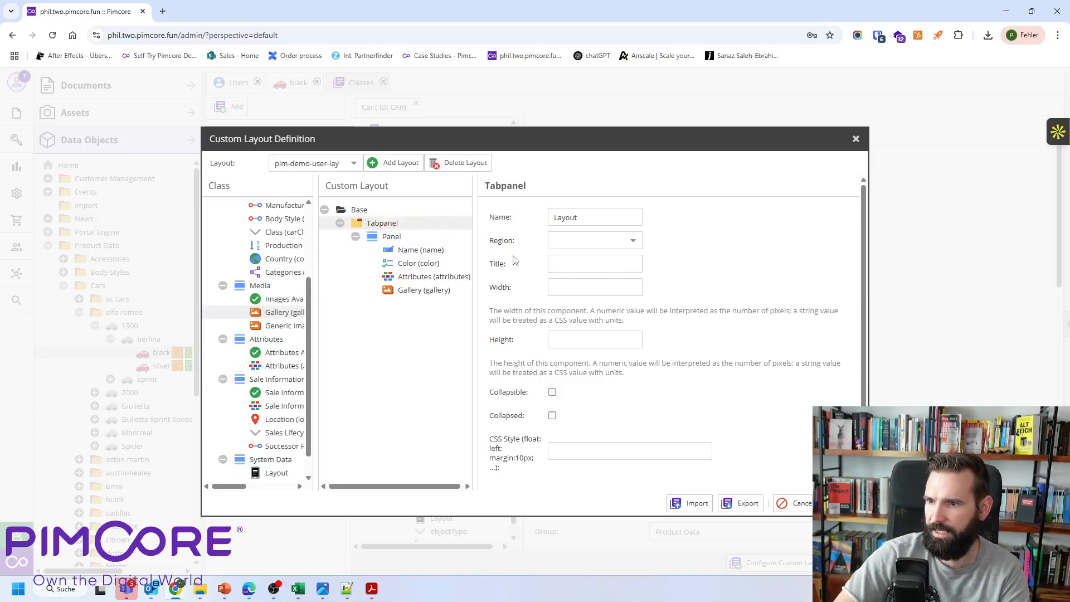
pyautogui.click(421, 239)
pyautogui.click(586, 269)
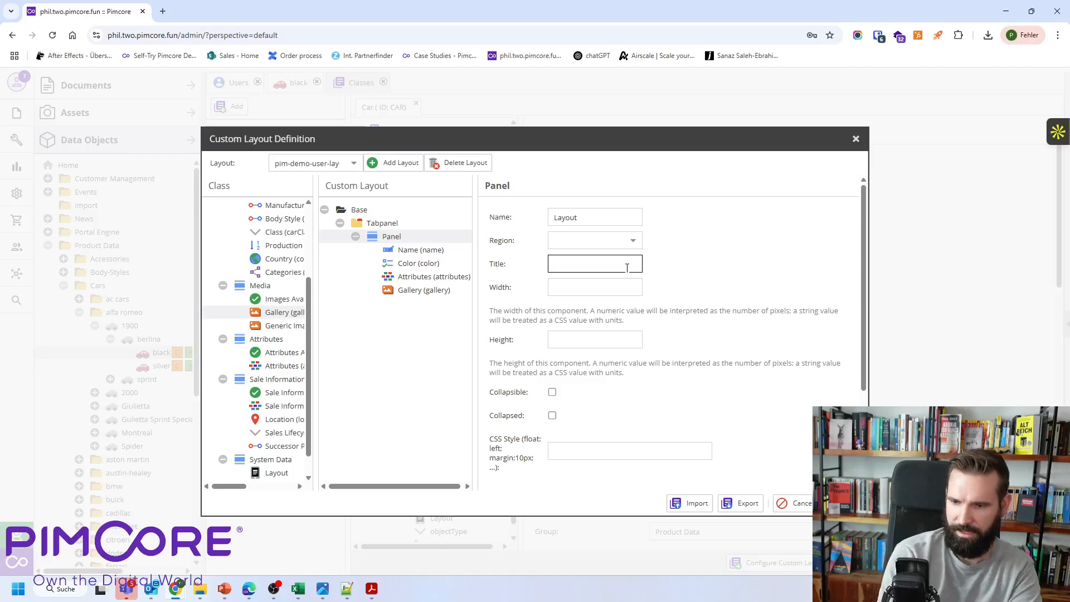
pyautogui.write('Data')
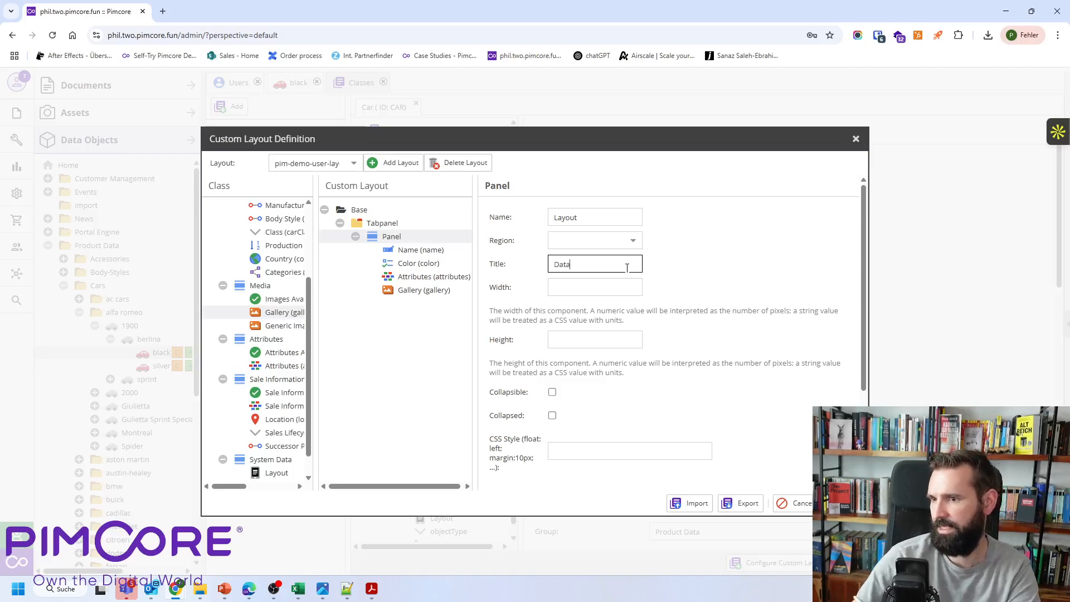
pyautogui.click(841, 504)
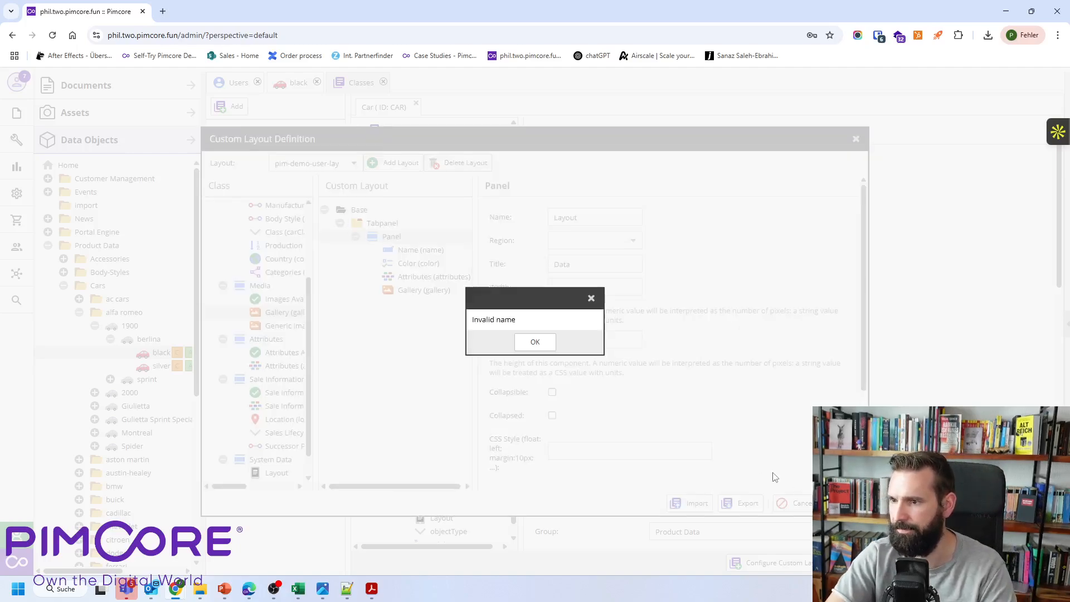
pyautogui.click(540, 344)
# Set the Tabpanel's title to Data and retry saving the custom layout.
pyautogui.click(411, 250)
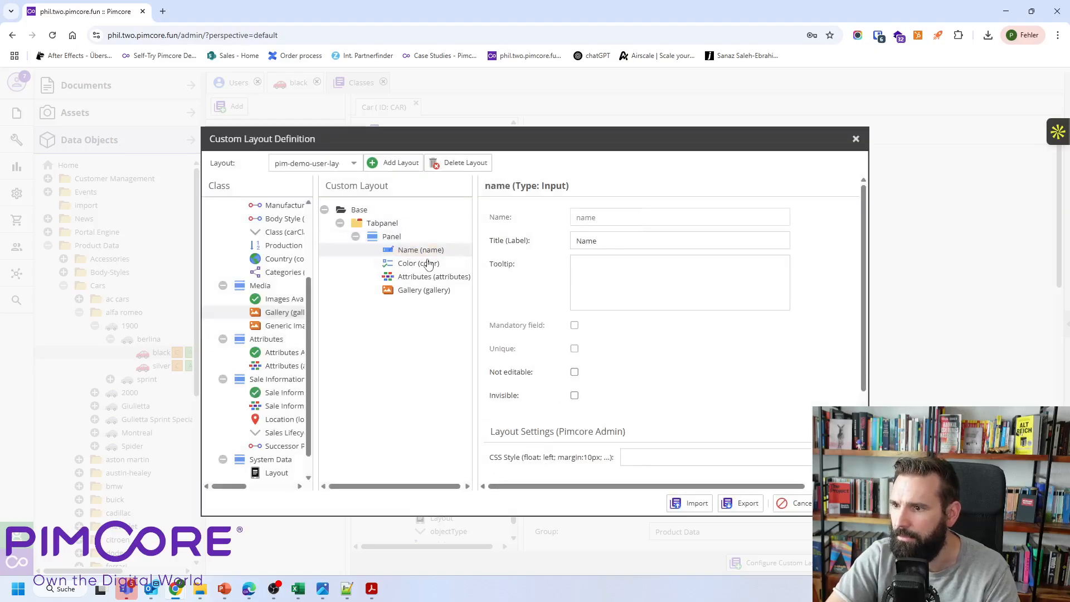
pyautogui.click(389, 238)
pyautogui.click(382, 222)
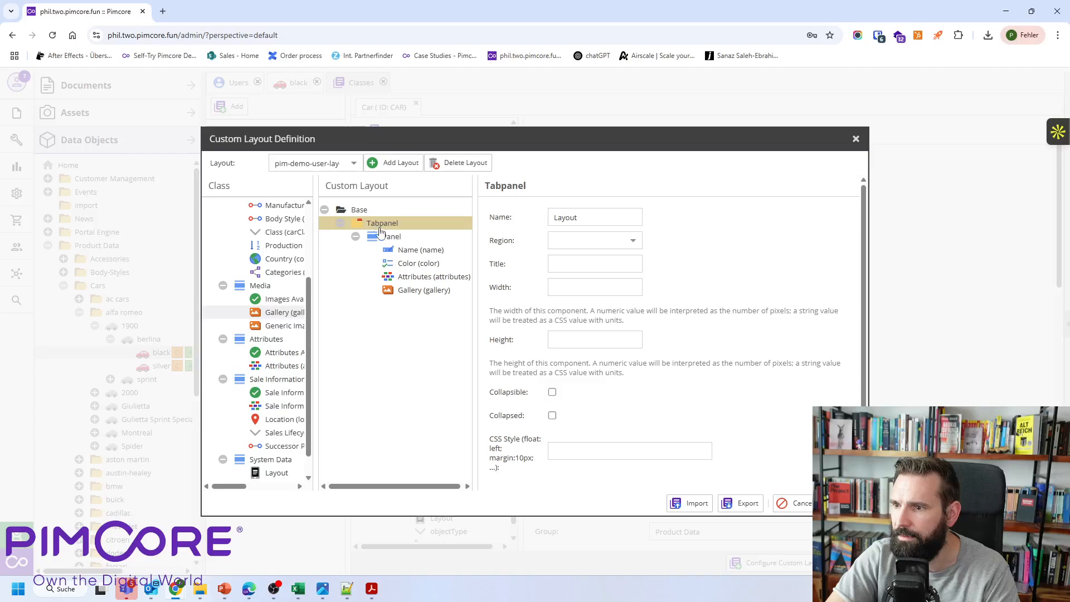
pyautogui.click(585, 264)
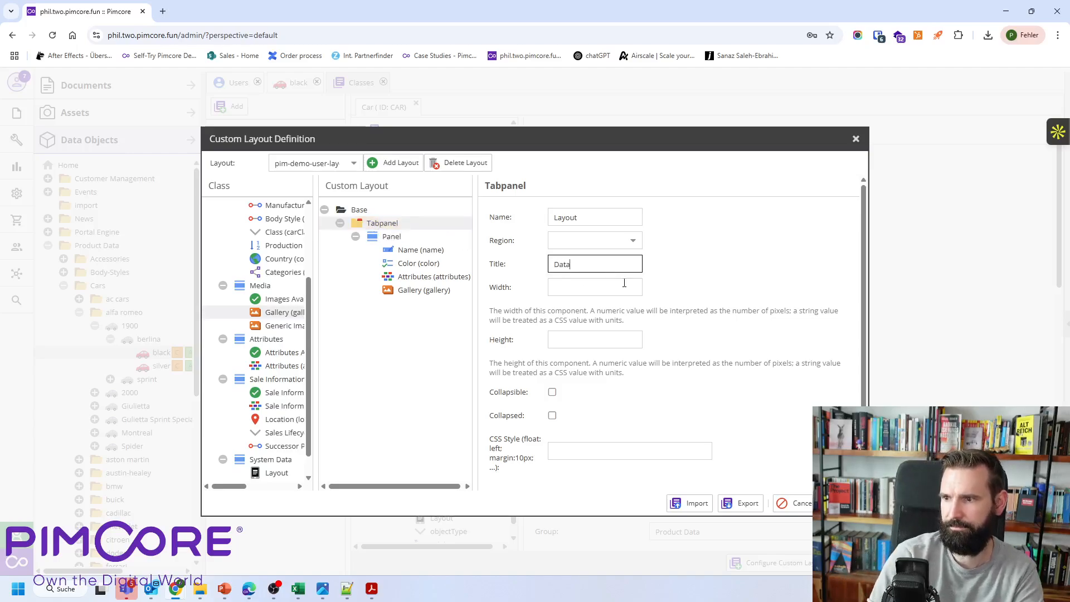
pyautogui.click(840, 503)
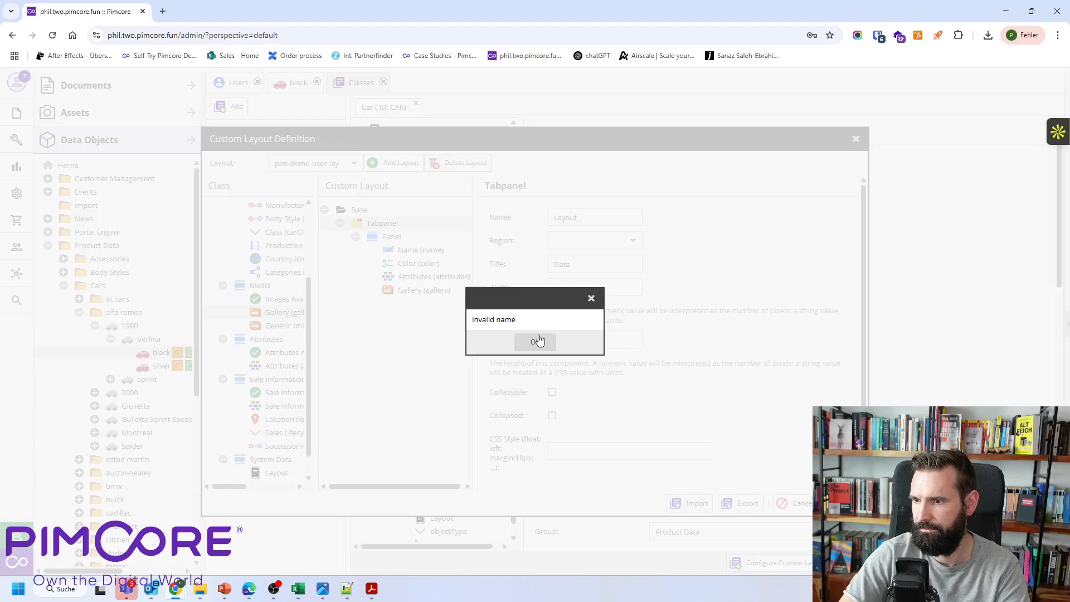
pyautogui.click(539, 342)
# Check the settings of the Base, Panel, Name, Color and Gallery elements for the naming problem and retry saving.
pyautogui.click(353, 210)
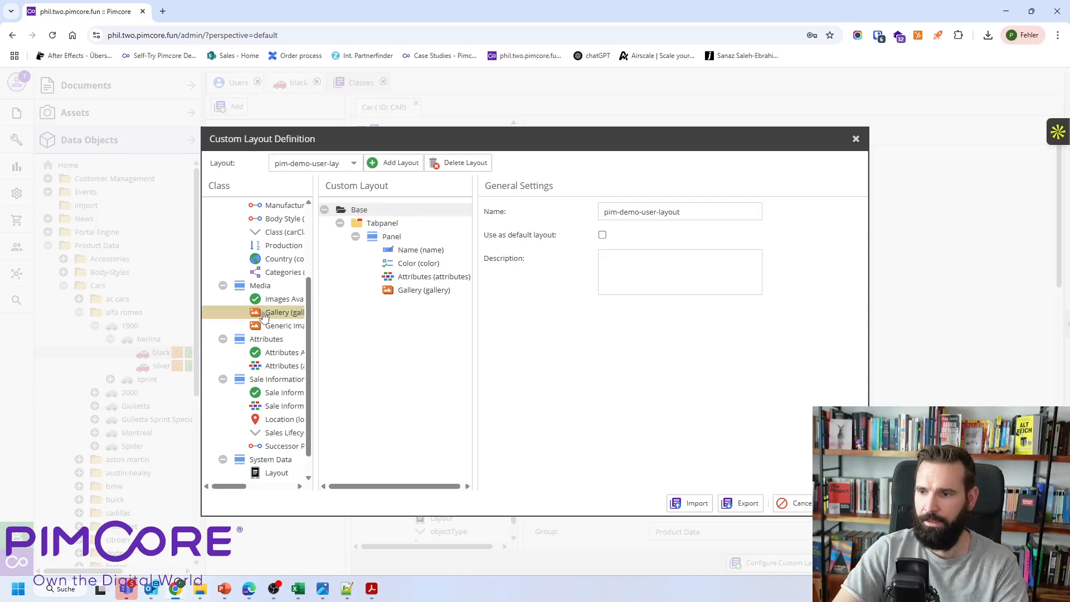
pyautogui.click(419, 252)
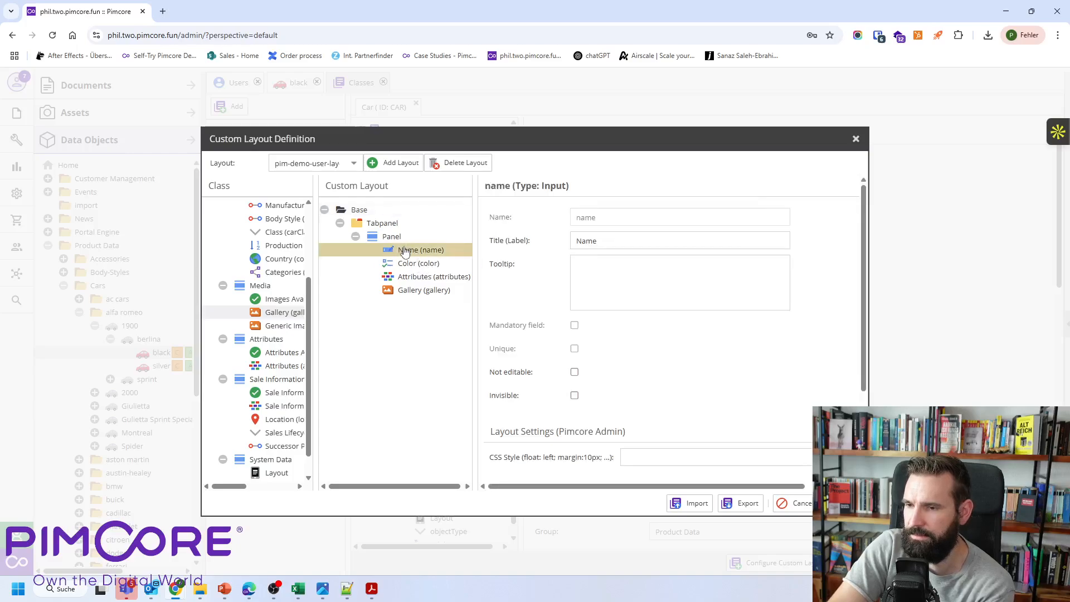
pyautogui.click(381, 237)
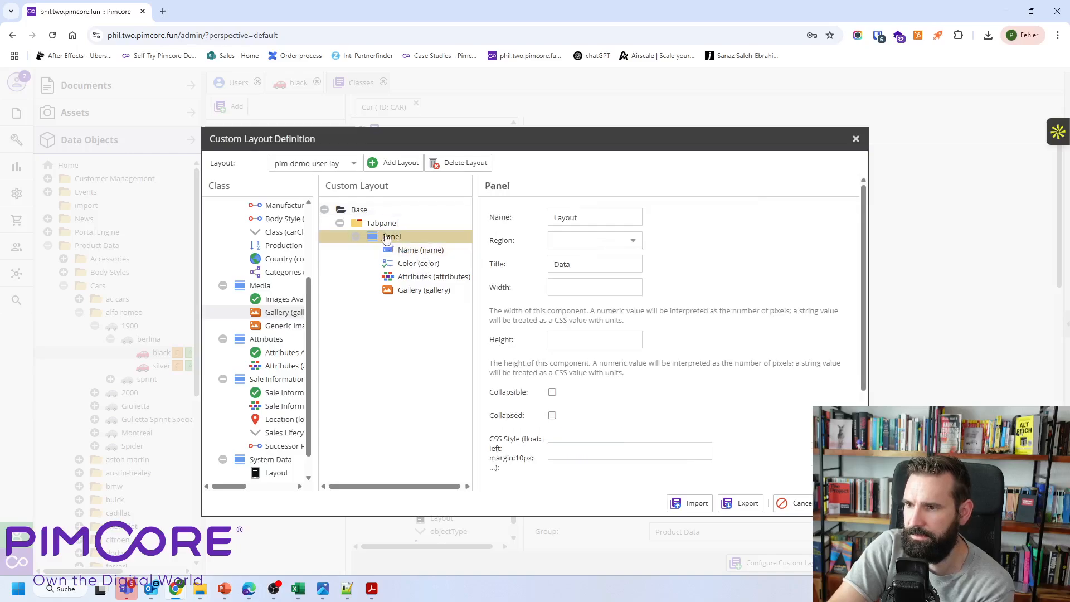
pyautogui.click(411, 290)
pyautogui.click(418, 263)
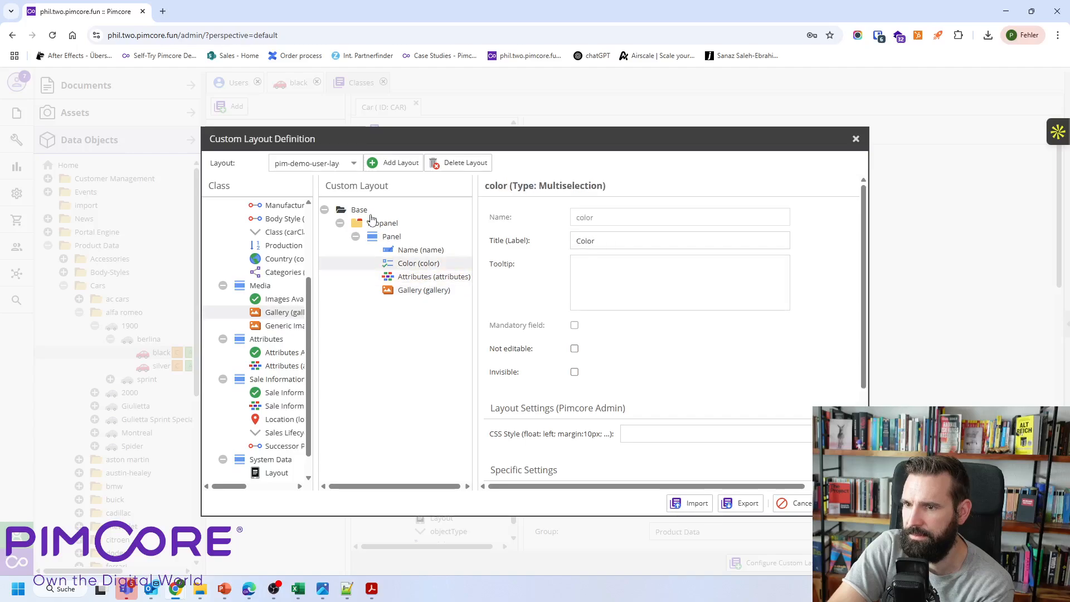
pyautogui.click(360, 210)
pyautogui.click(842, 503)
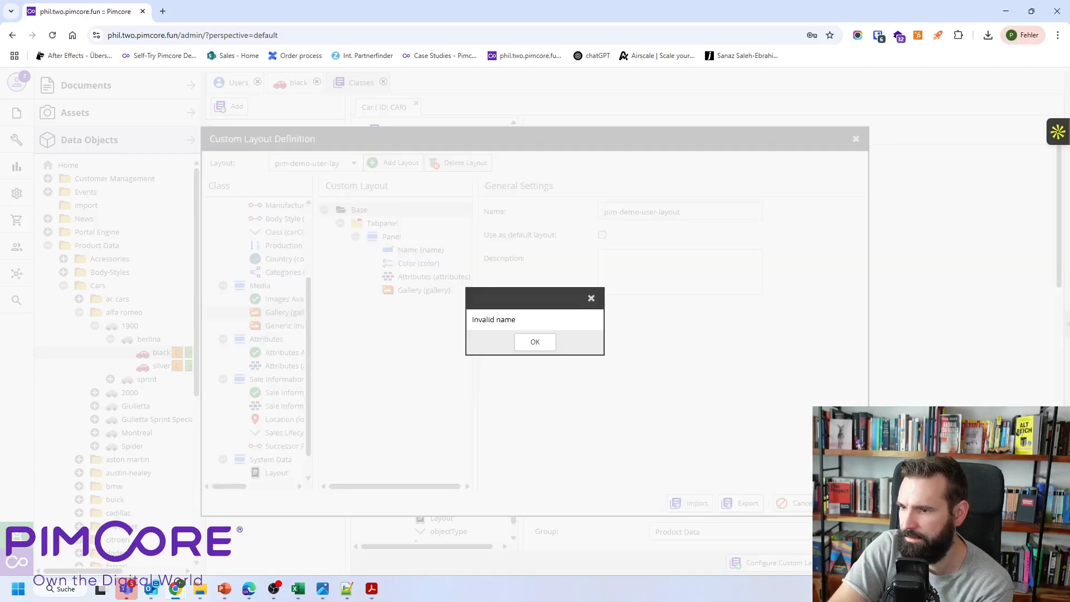
pyautogui.click(534, 345)
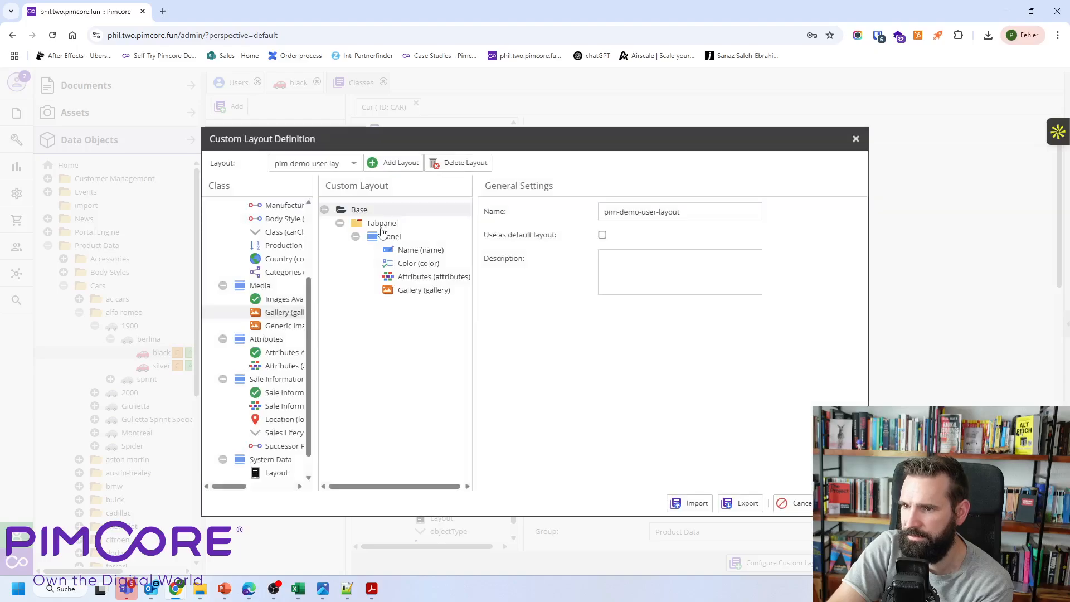
# Rename the custom layout to pimdemouserlayout, save it and close the layout definition.
pyautogui.click(379, 224)
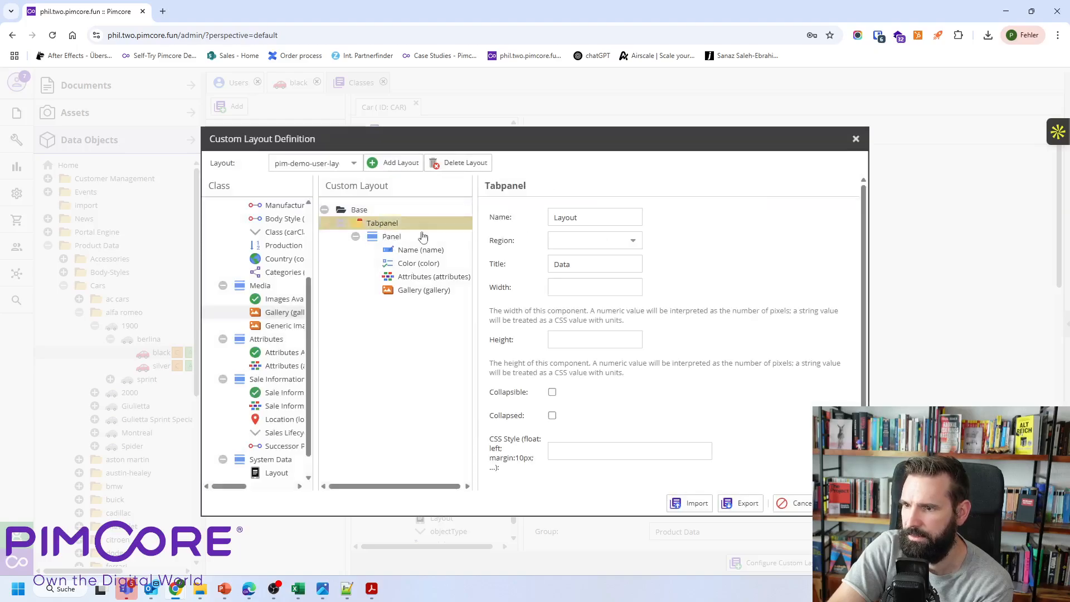
pyautogui.click(371, 212)
pyautogui.click(621, 212)
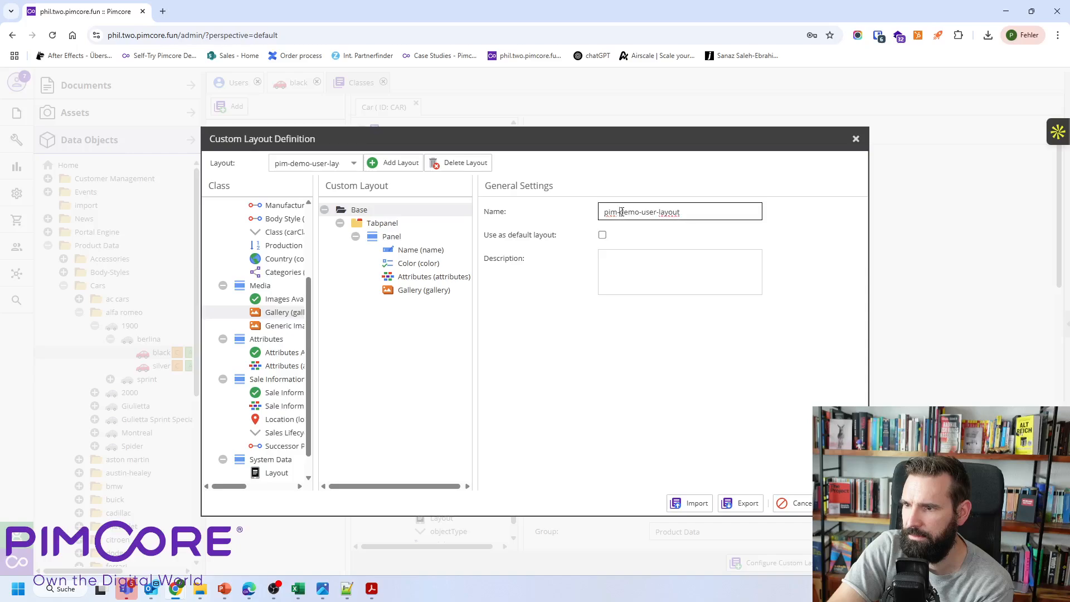
pyautogui.press('BackSpace')
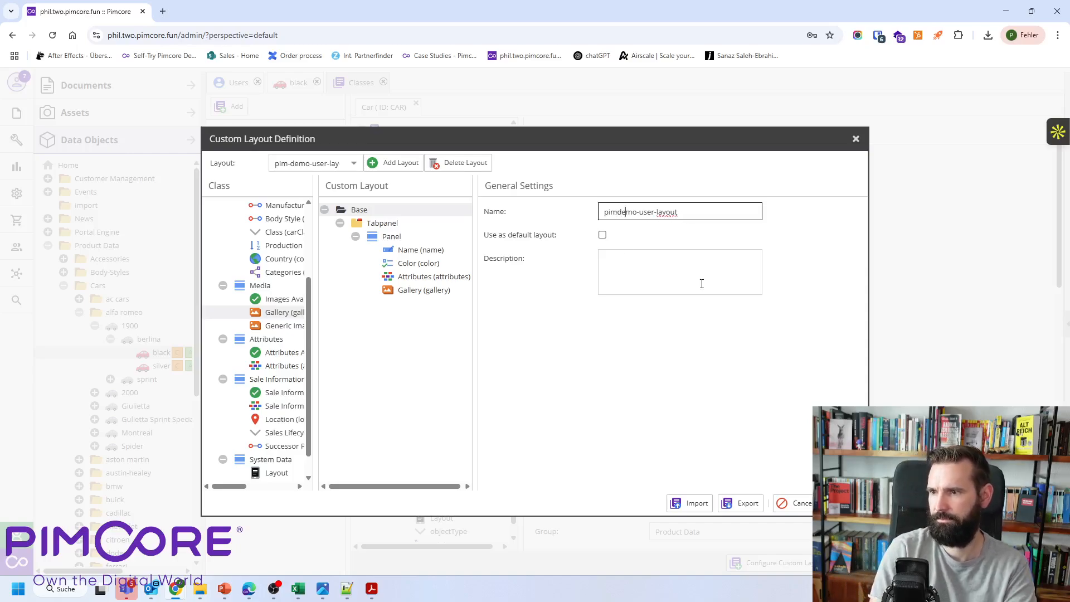
pyautogui.press('Delete')
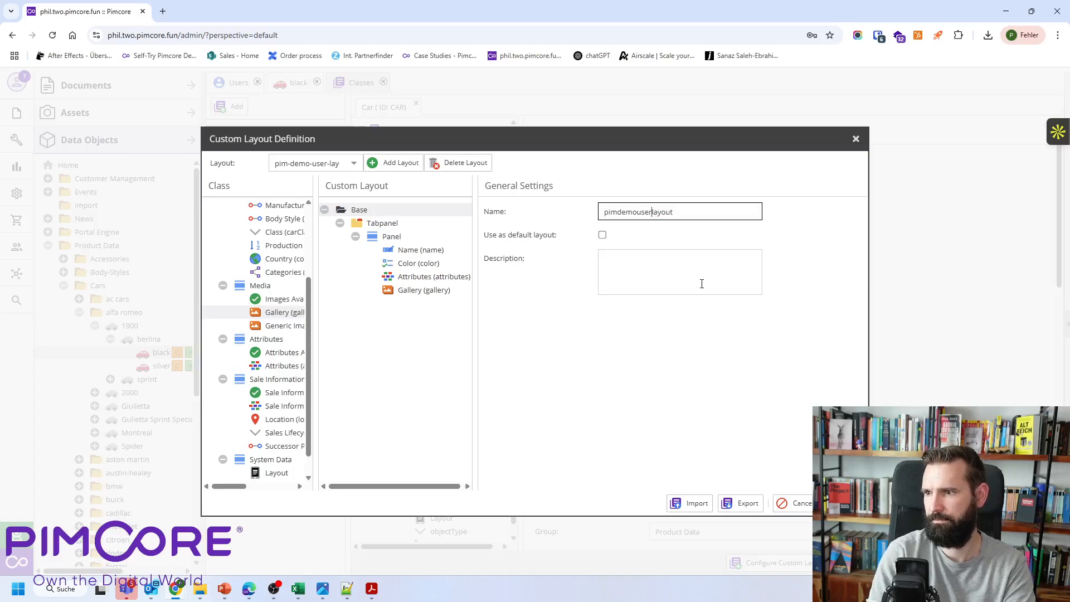
pyautogui.click(842, 503)
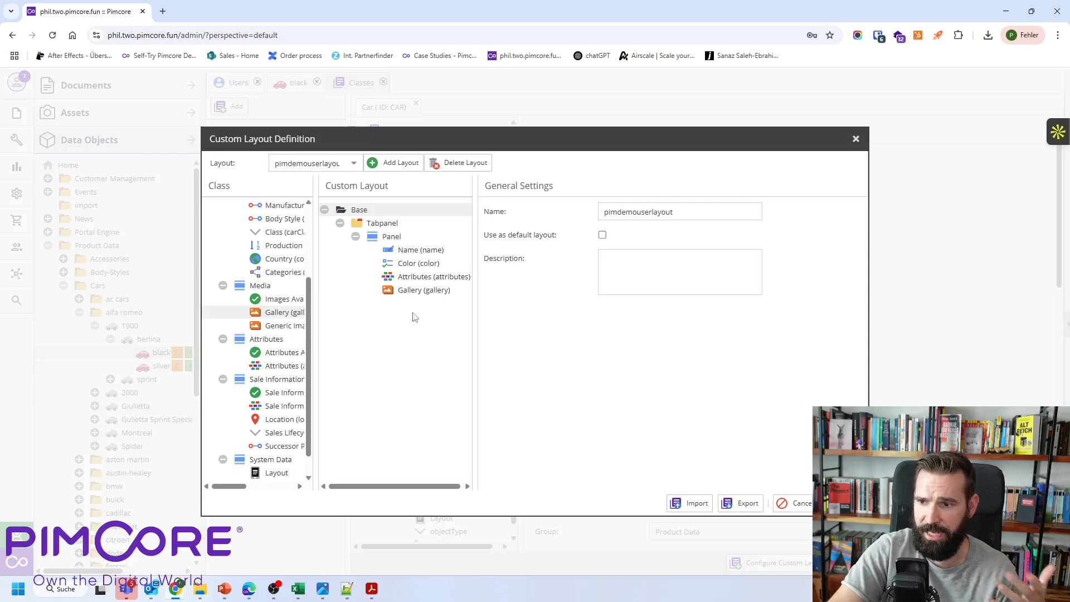
pyautogui.click(275, 163)
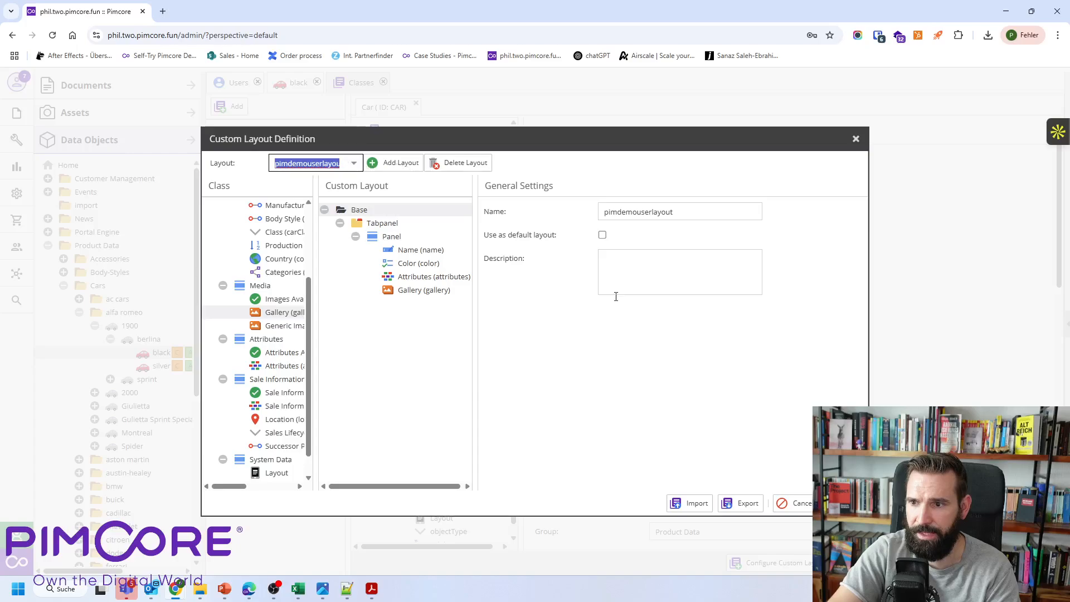
pyautogui.click(855, 138)
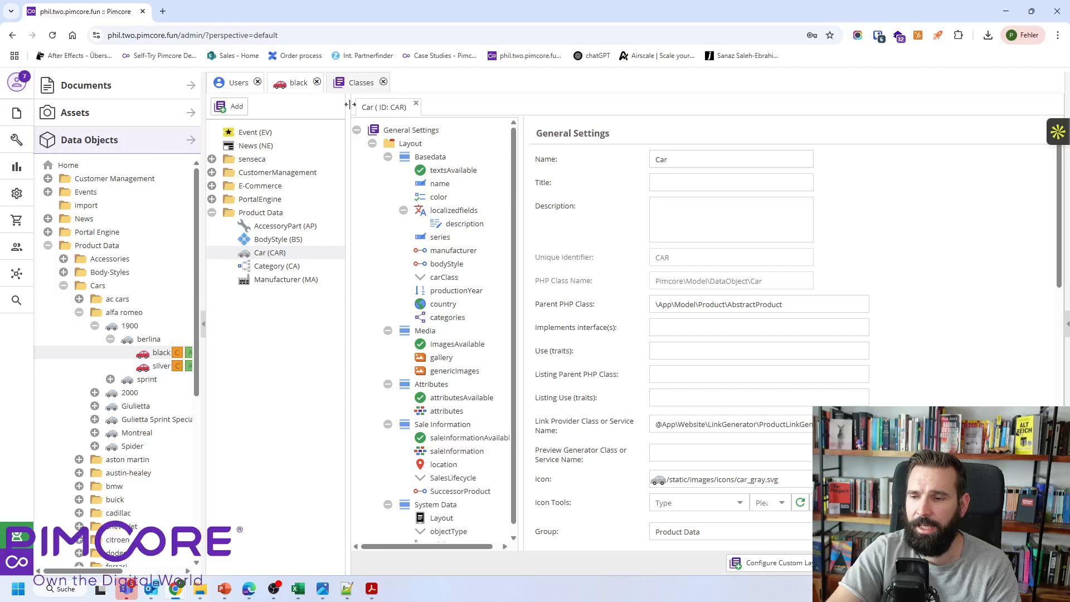
# Assign the custom layout Car - pimdemouserlayout to pim-demo's /Product Data workspace and apply the special settings.
pyautogui.click(226, 87)
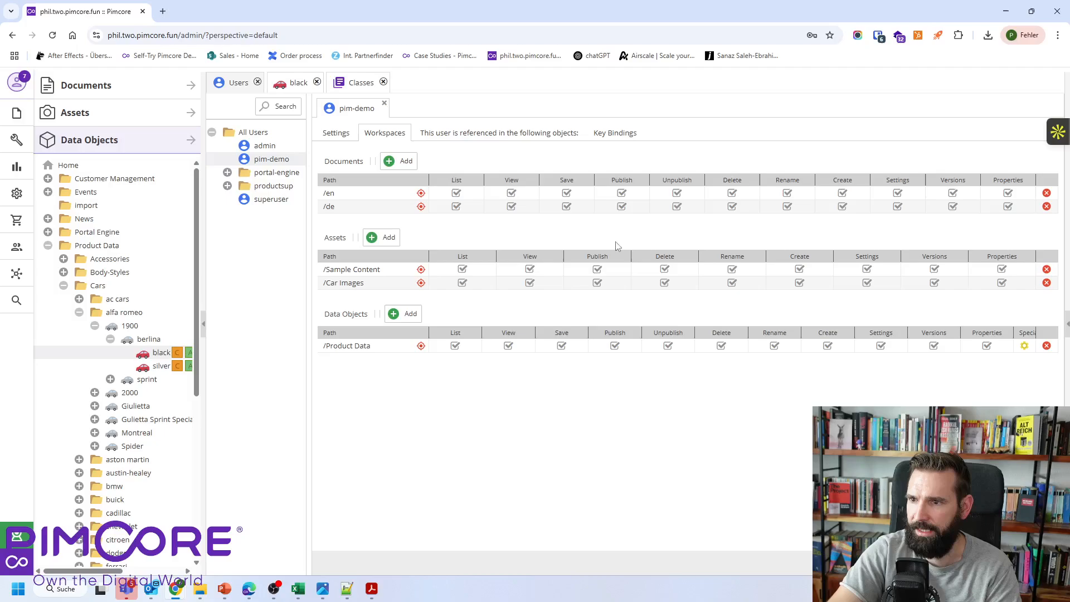
pyautogui.click(1024, 346)
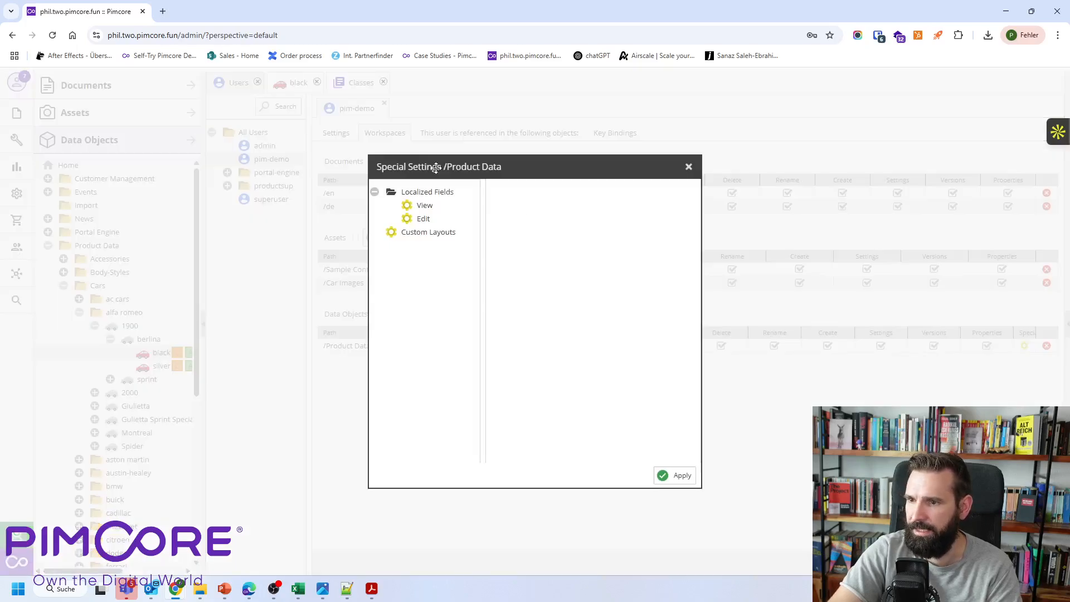
pyautogui.click(430, 233)
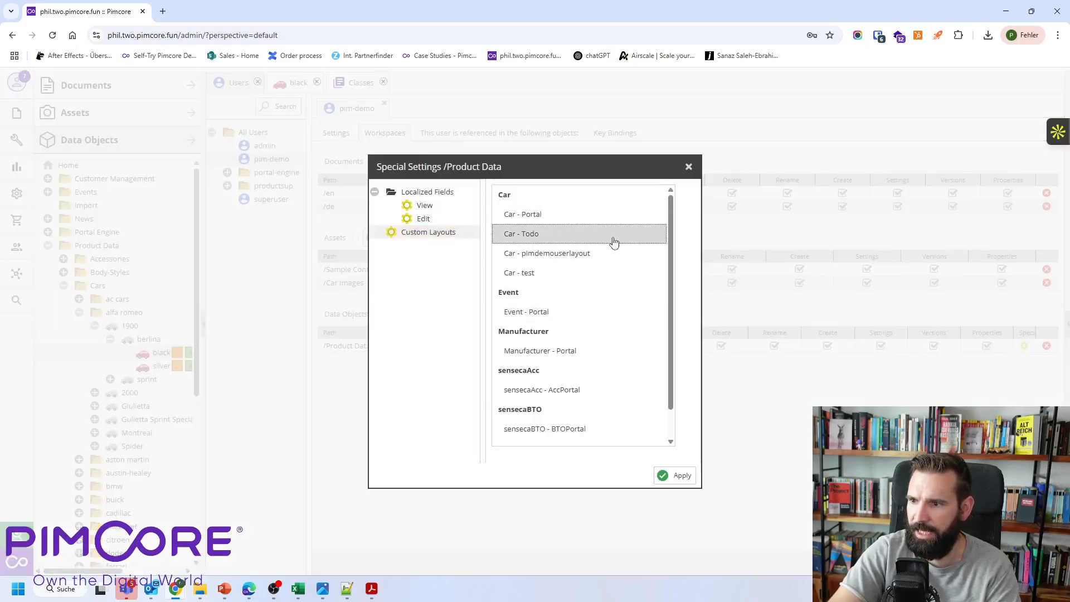
pyautogui.click(568, 255)
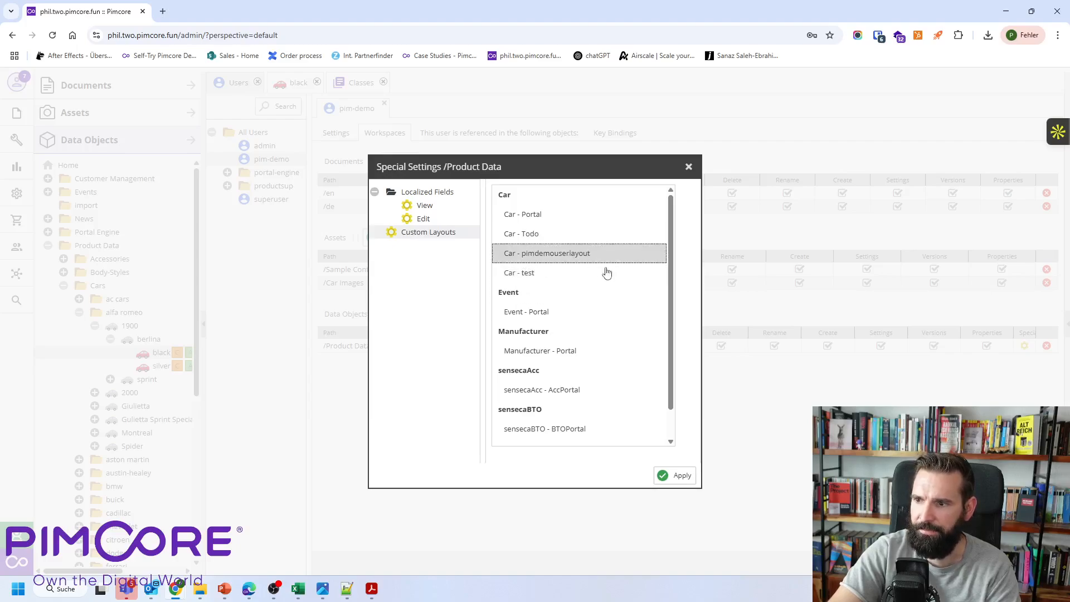
pyautogui.click(674, 476)
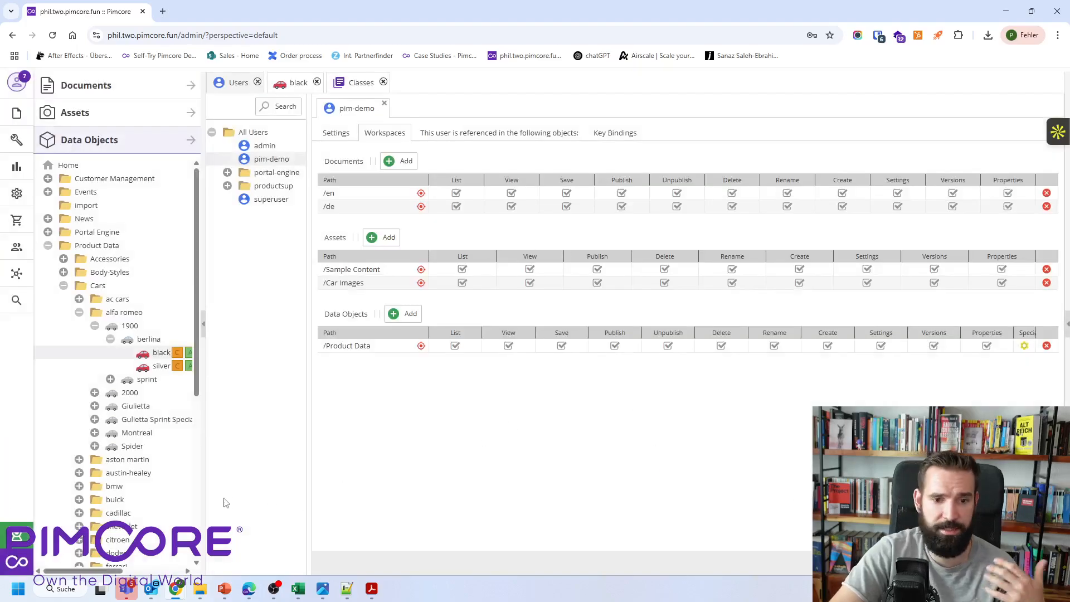
# Switch to the incognito browser window and log in to Pimcore as pim-demo with the account password.
pyautogui.moveTo(175, 594)
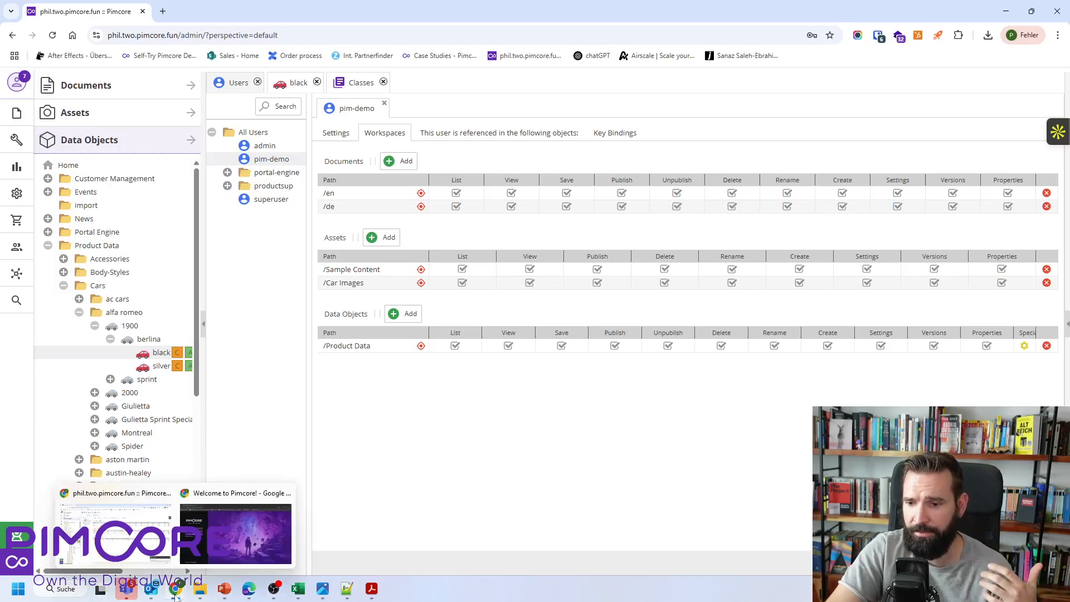
pyautogui.click(220, 534)
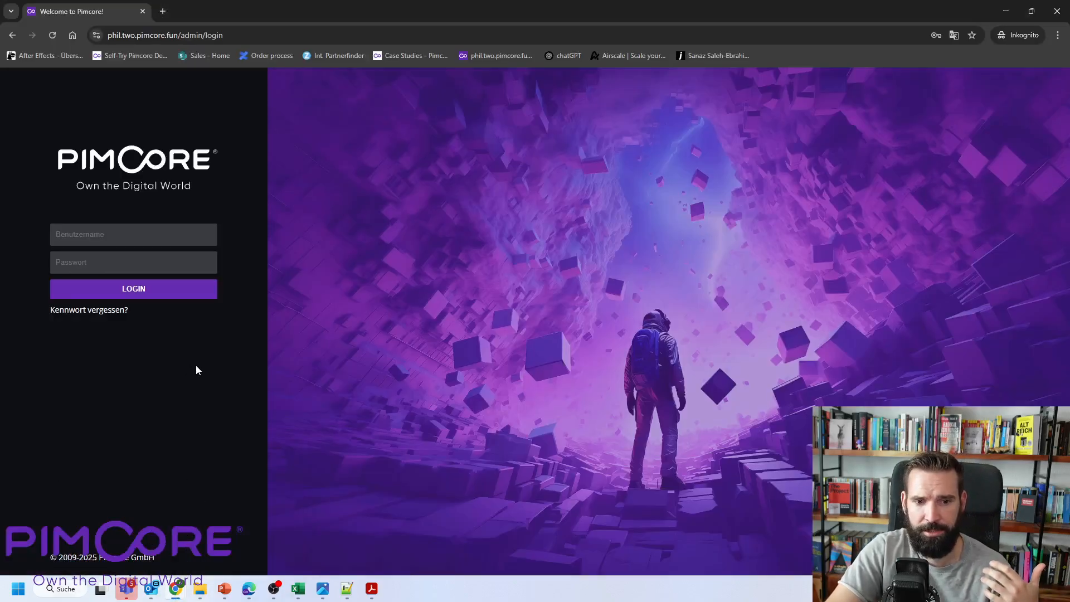
pyautogui.click(132, 234)
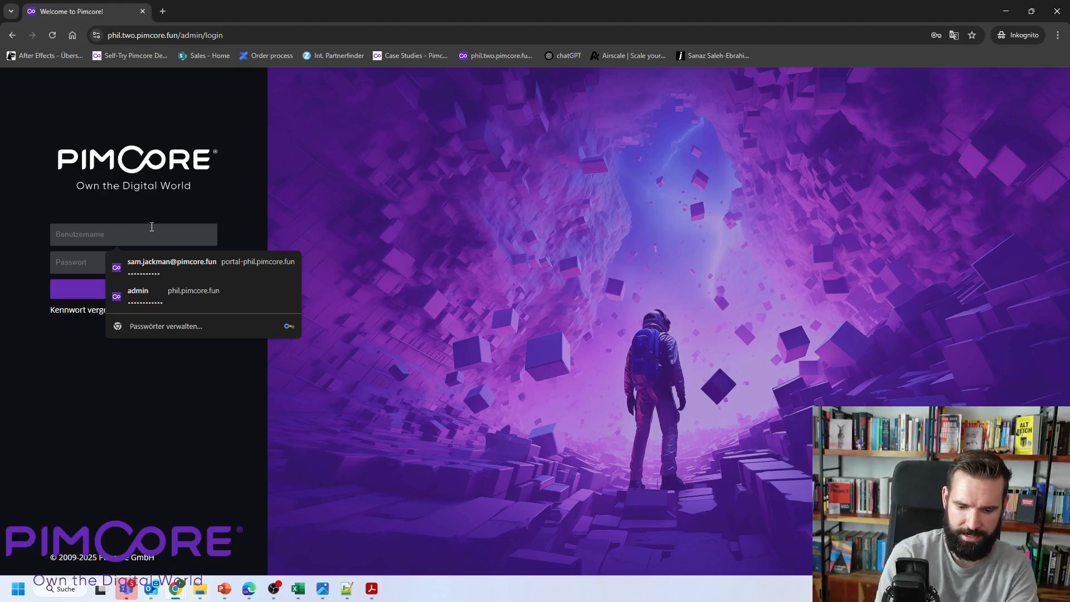
pyautogui.write('pim-demo')
pyautogui.press('Tab')
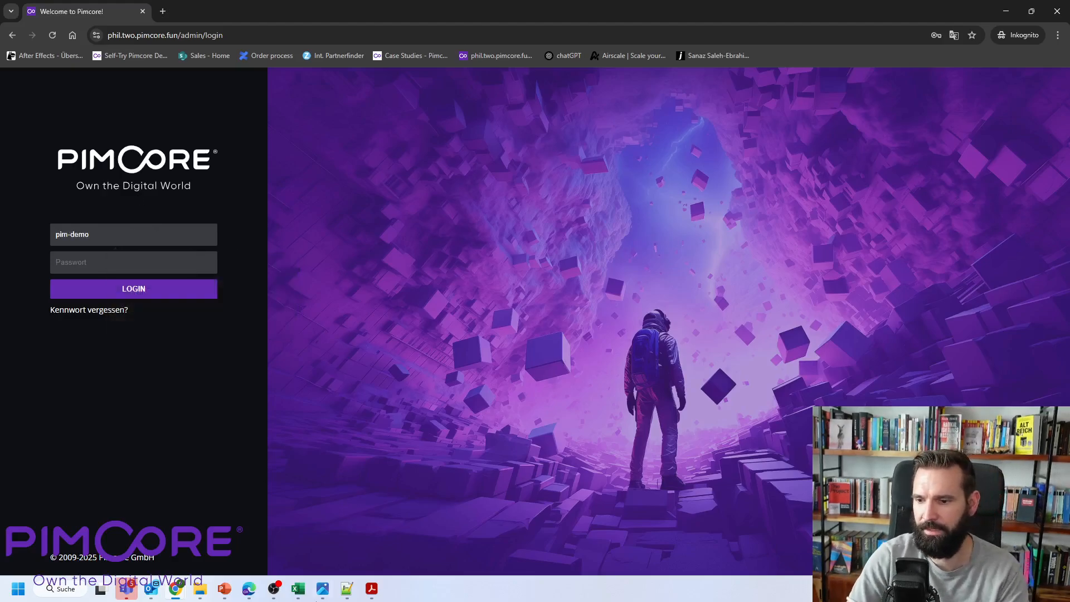
pyautogui.click(346, 588)
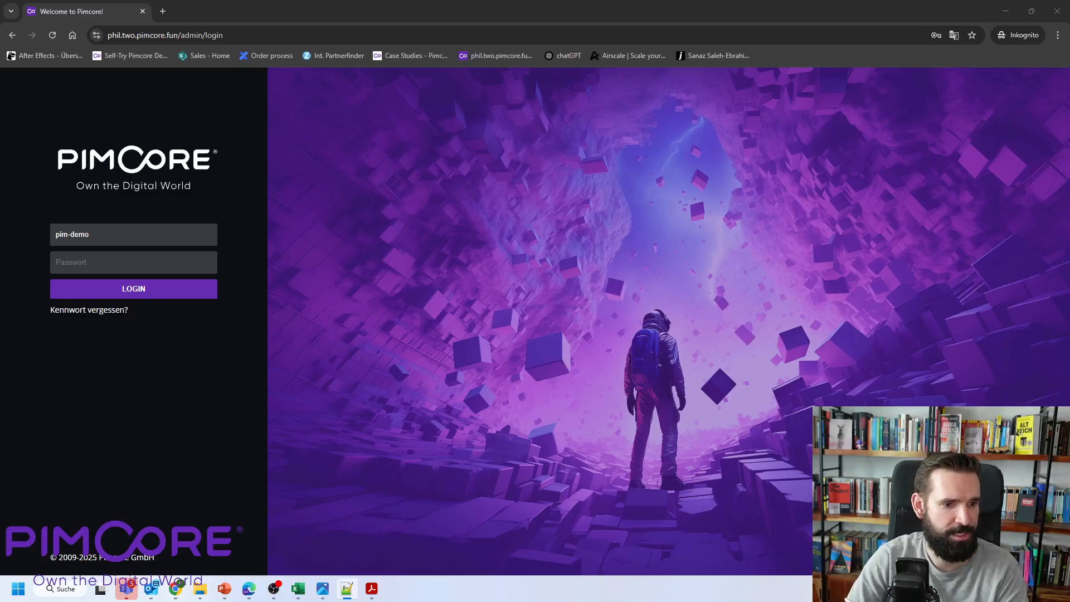
pyautogui.click(105, 262)
pyautogui.click(126, 290)
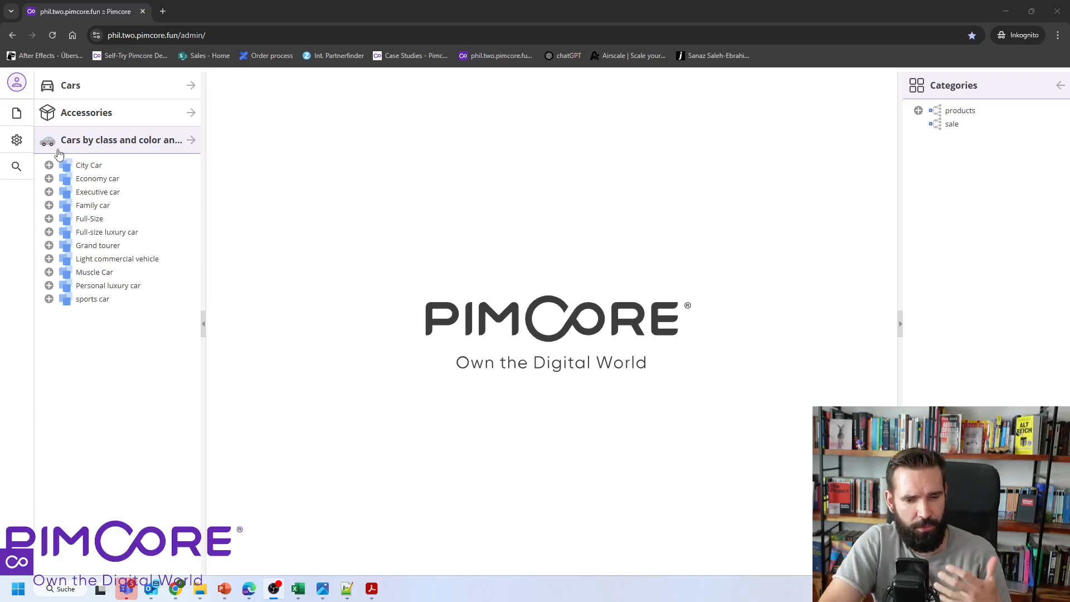
# Open the Cars tree for pim-demo, and view the black car's full layout in the admin browser window for comparison.
pyautogui.click(132, 92)
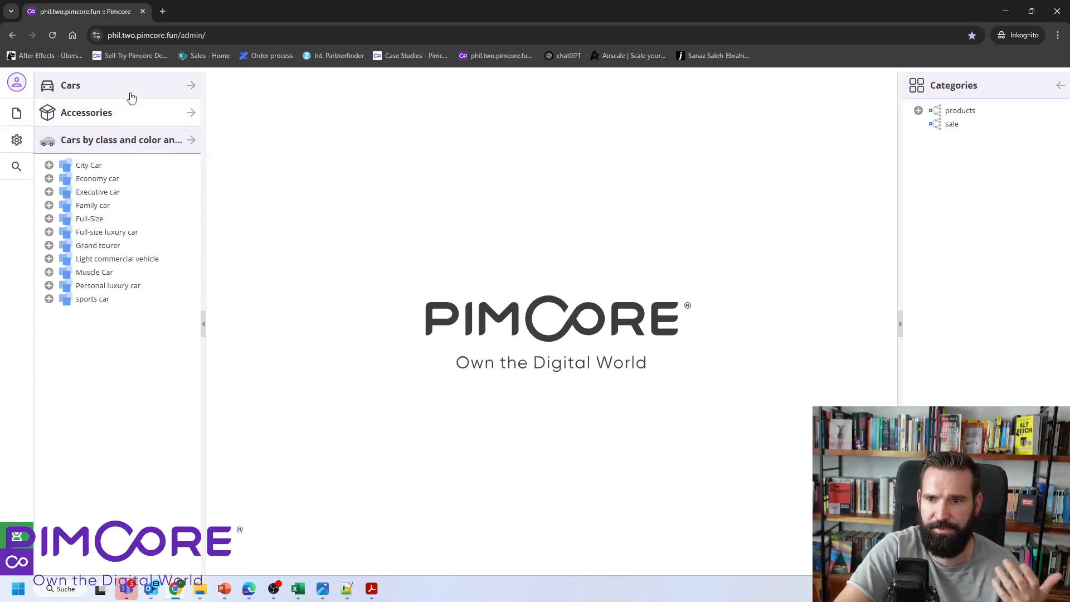
pyautogui.click(103, 89)
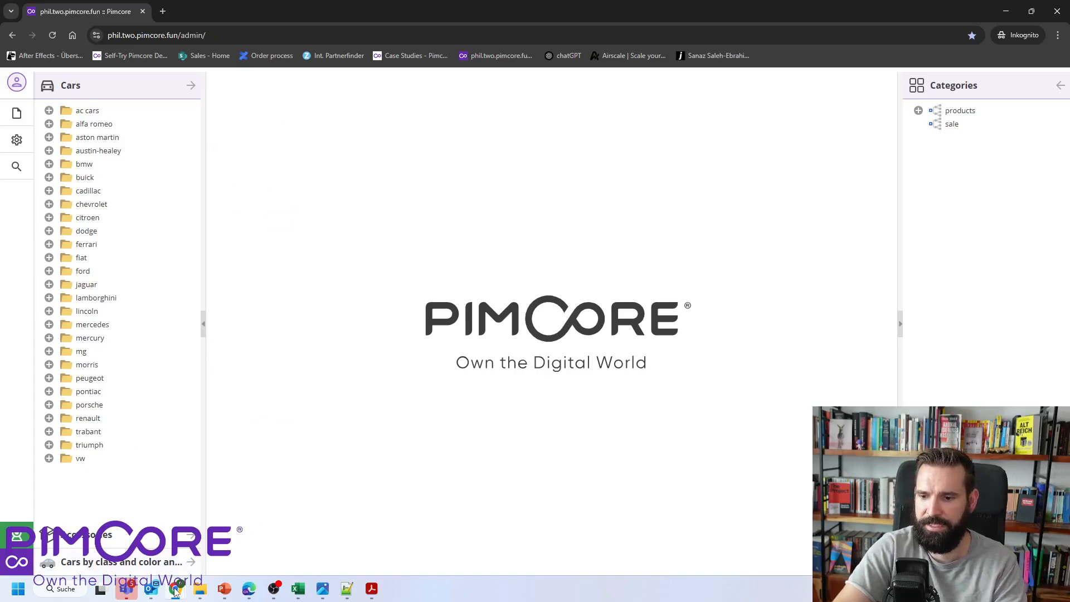
pyautogui.moveTo(175, 590)
pyautogui.click(129, 516)
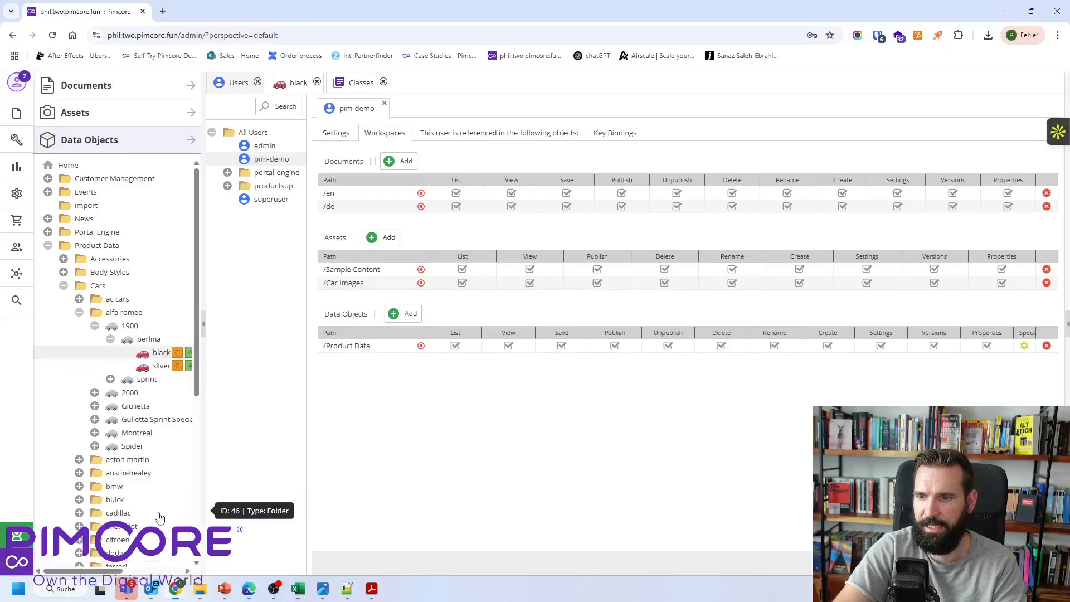
pyautogui.click(288, 82)
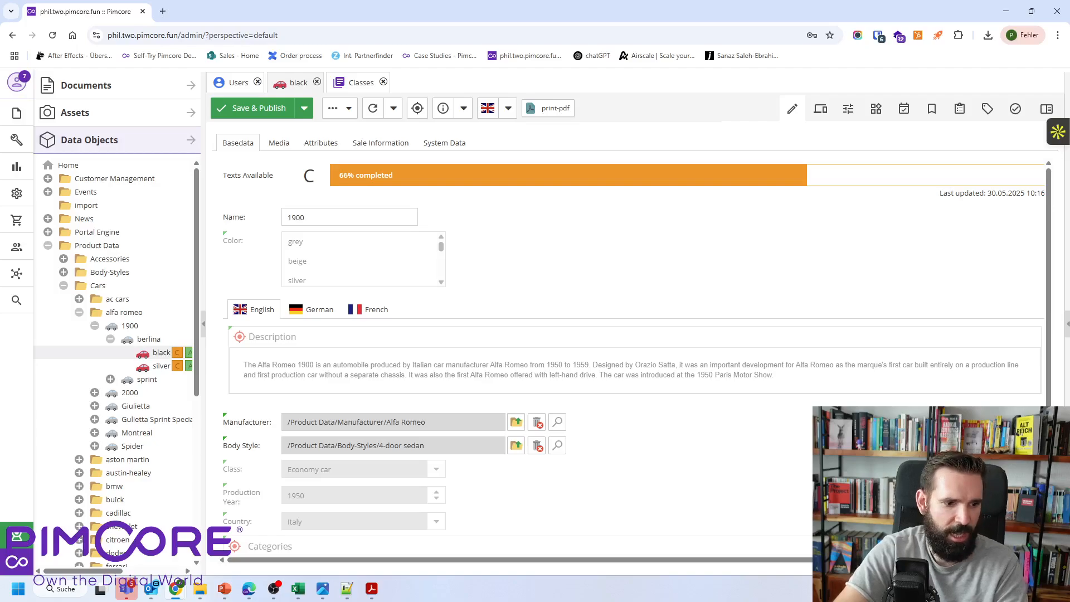
# Switch back to the pim-demo window and open the black car under alfa romeo/1900/berlina, despite it being open elsewhere.
pyautogui.hotkey('alt', 'Tab')
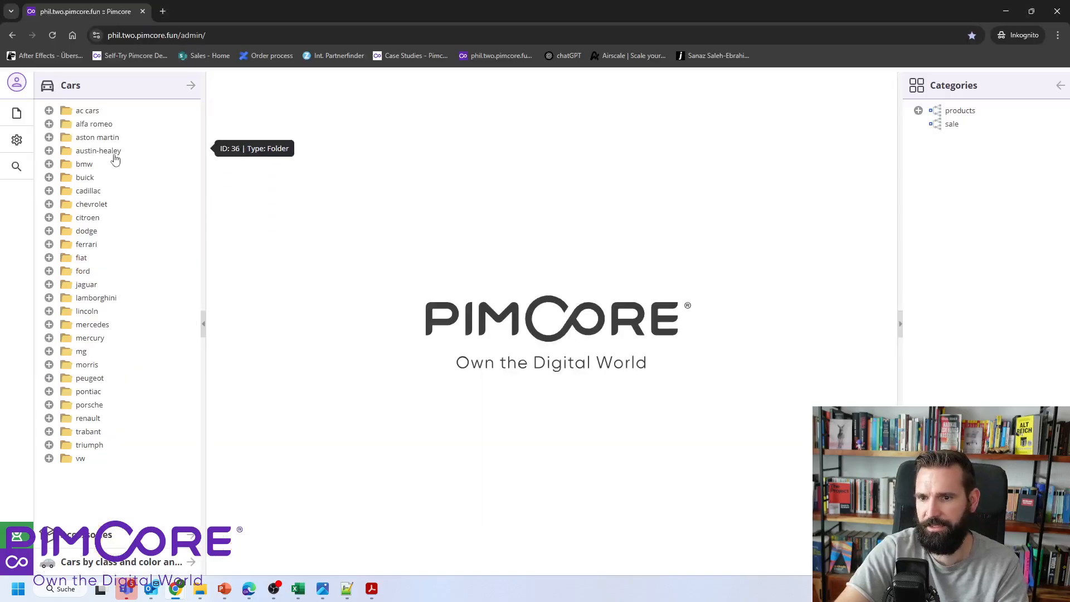
pyautogui.click(48, 124)
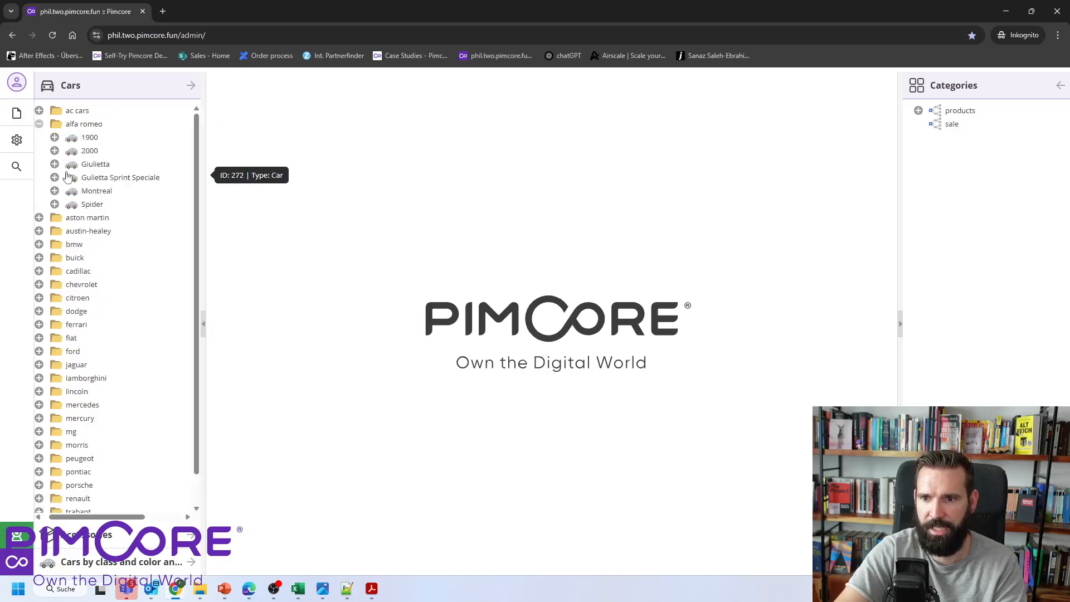
pyautogui.click(54, 137)
pyautogui.click(71, 152)
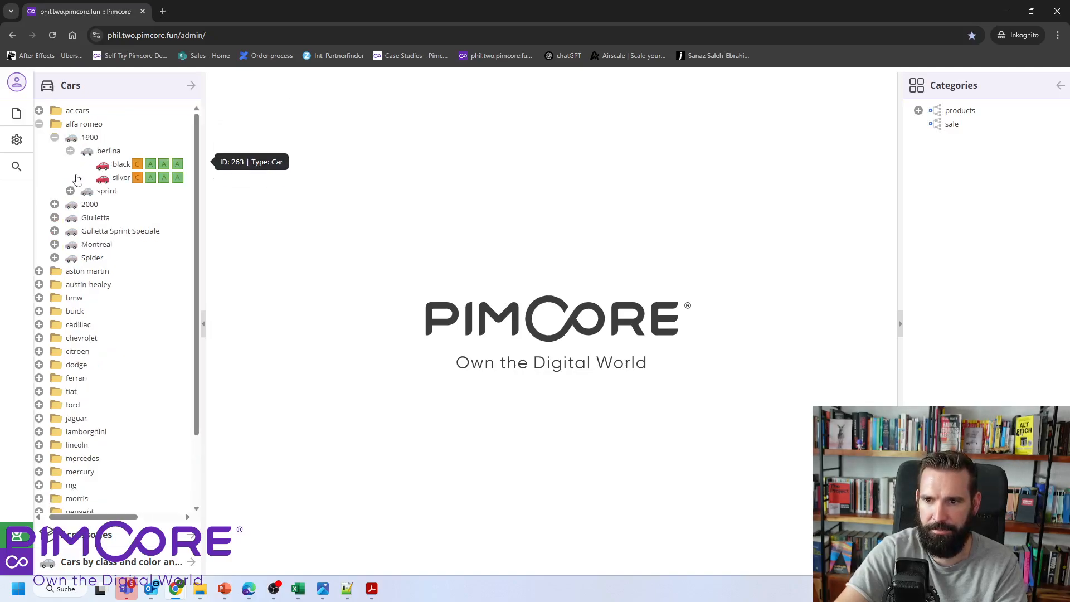
pyautogui.click(118, 165)
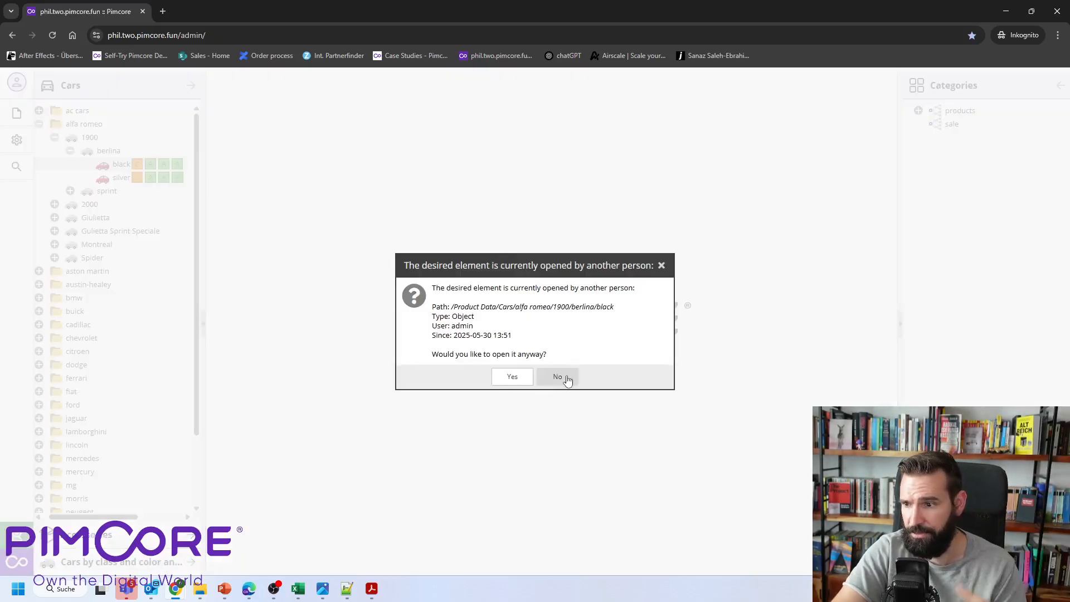
pyautogui.click(510, 377)
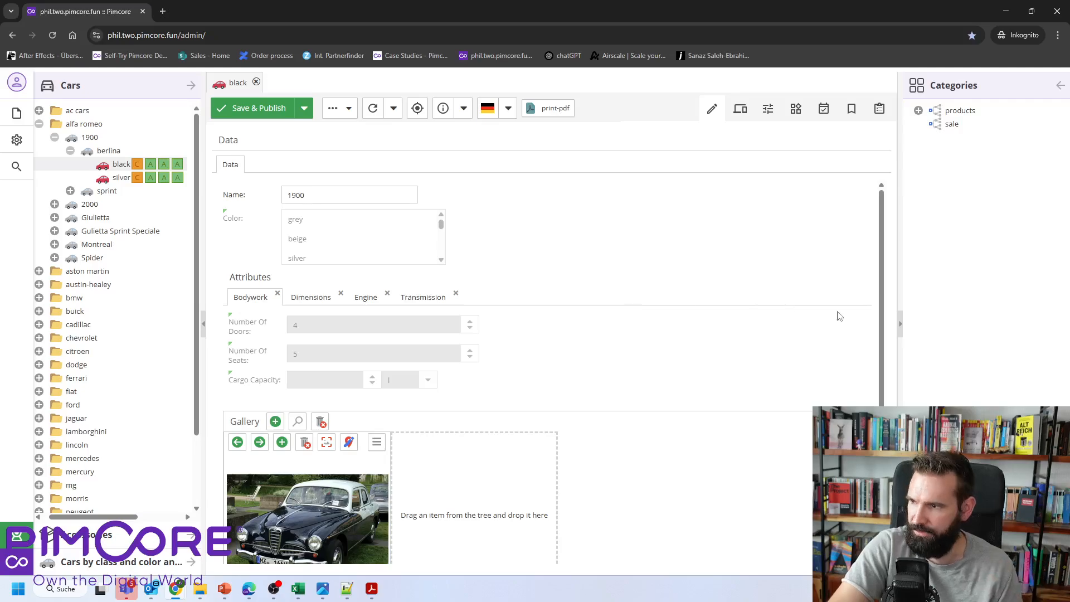
# Collapse the Categories tree and examine the Name, Color, Attributes and Gallery fields of the black car's custom layout.
pyautogui.click(900, 330)
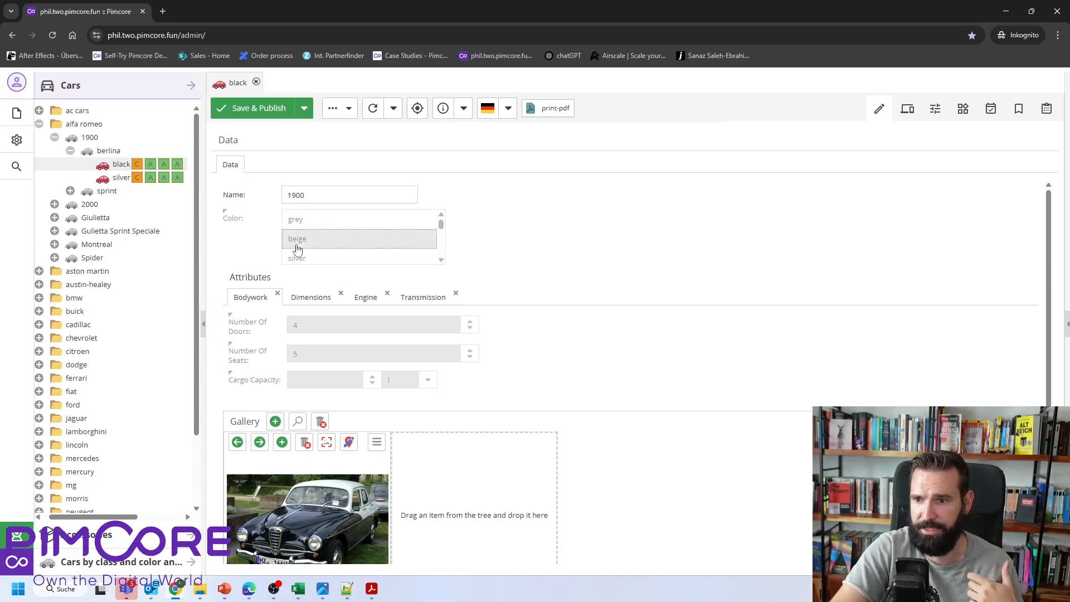
pyautogui.scroll(-2, 366, 260)
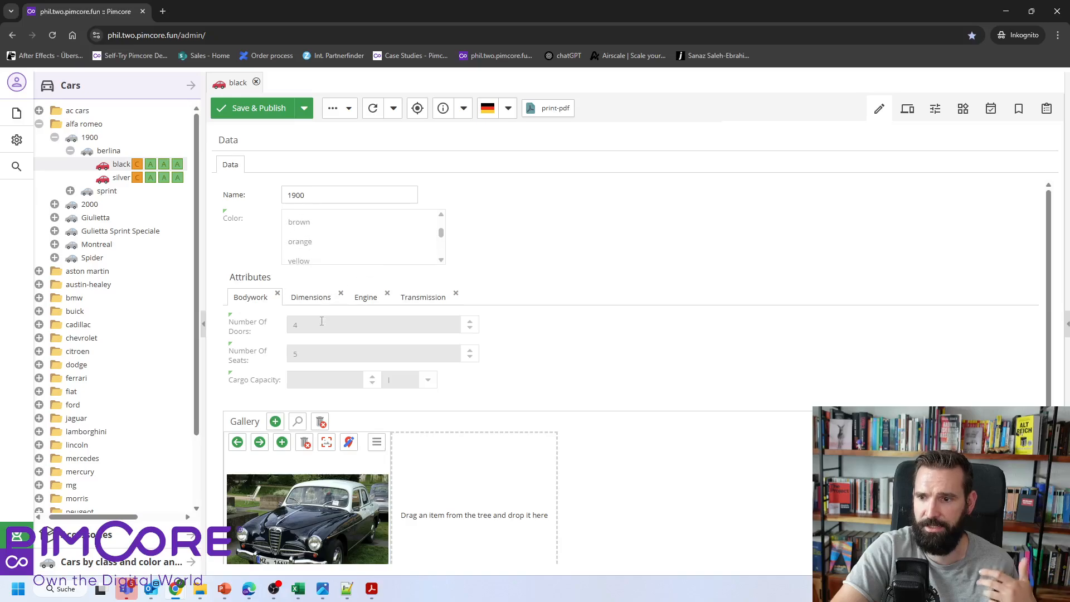
pyautogui.scroll(-1, 394, 327)
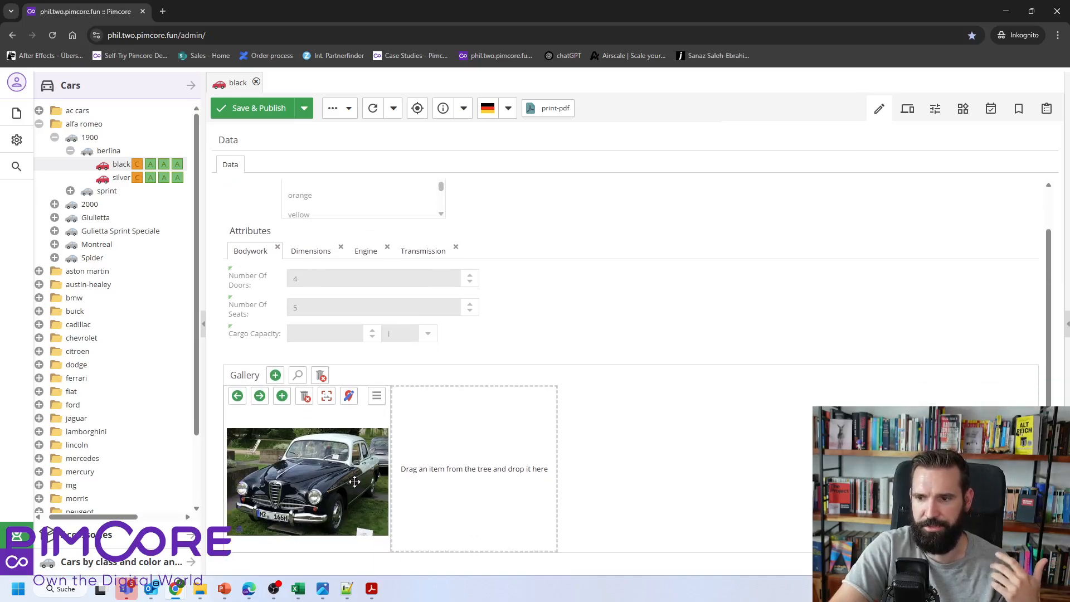
pyautogui.scroll(1, 346, 513)
pyautogui.scroll(-1, 341, 529)
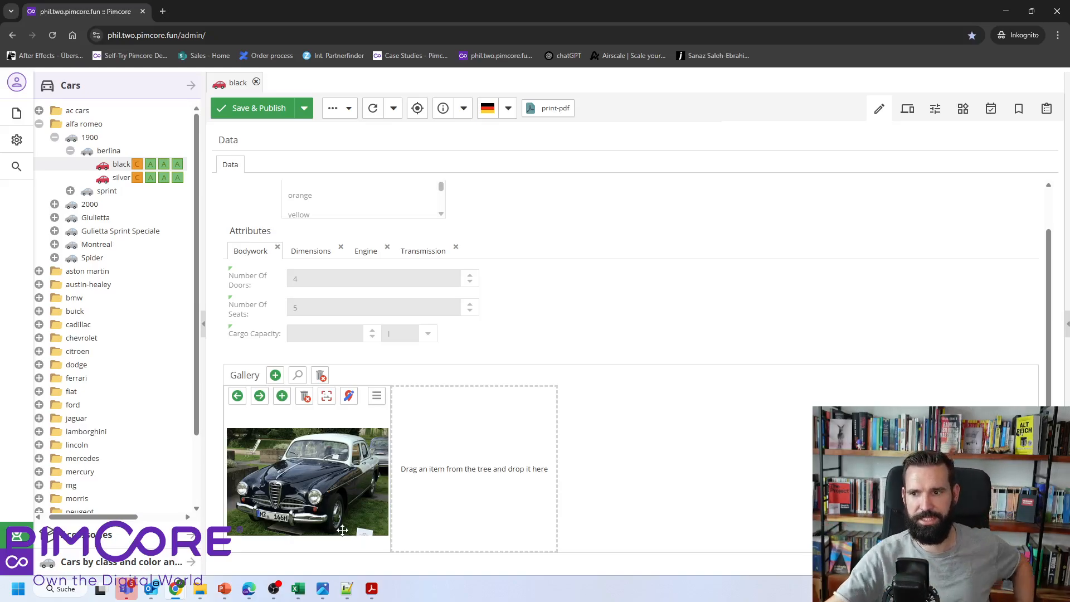
pyautogui.scroll(1, 555, 424)
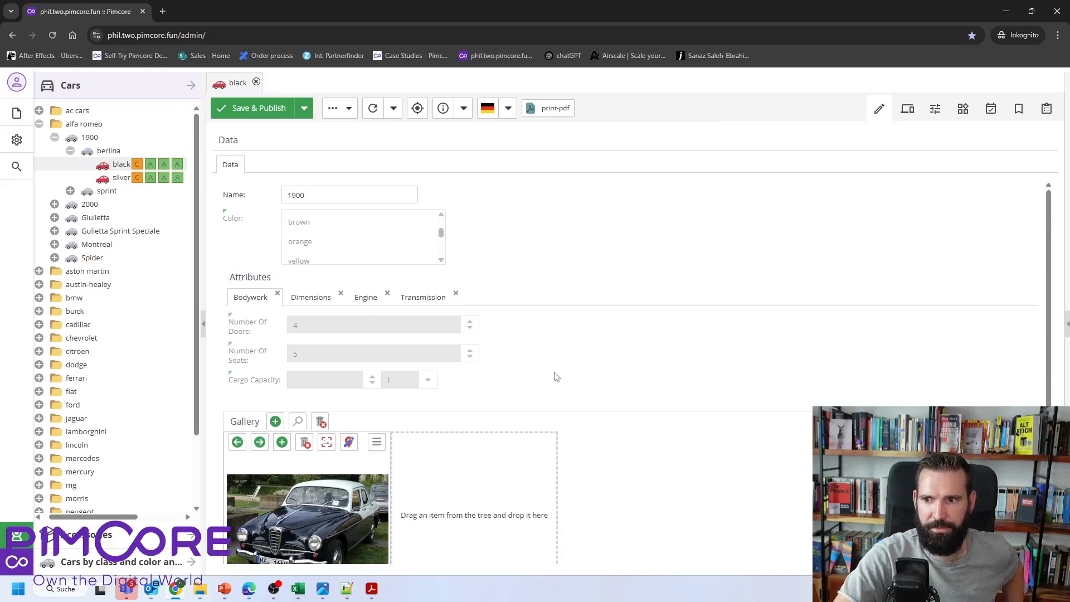